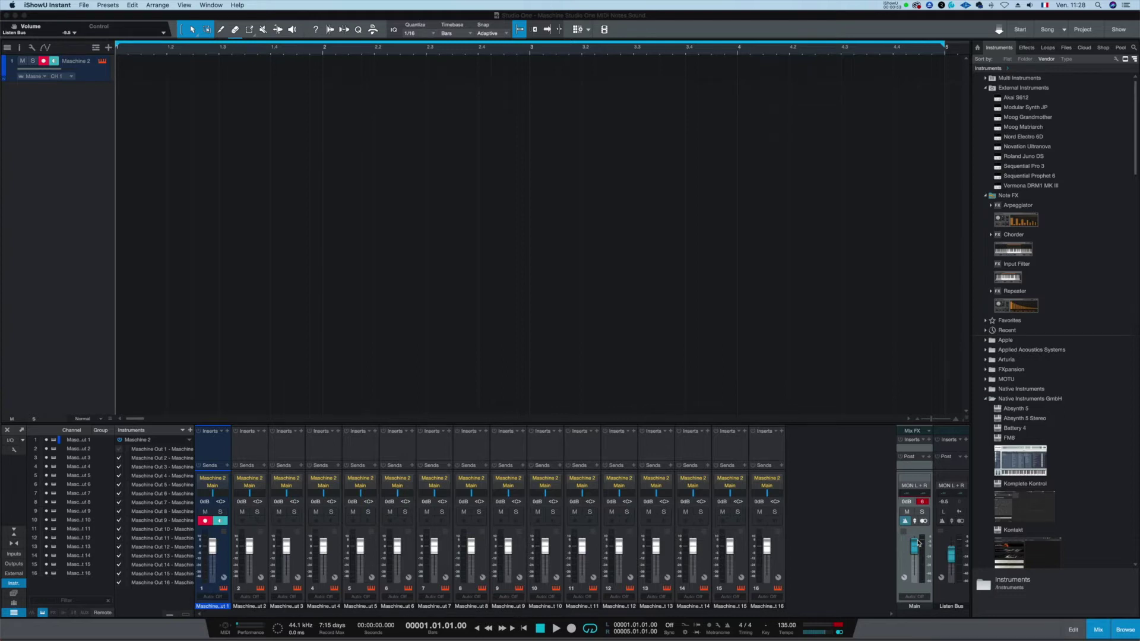
# - Close the current Studio One song without saving its changes
pyautogui.click(830, 97)
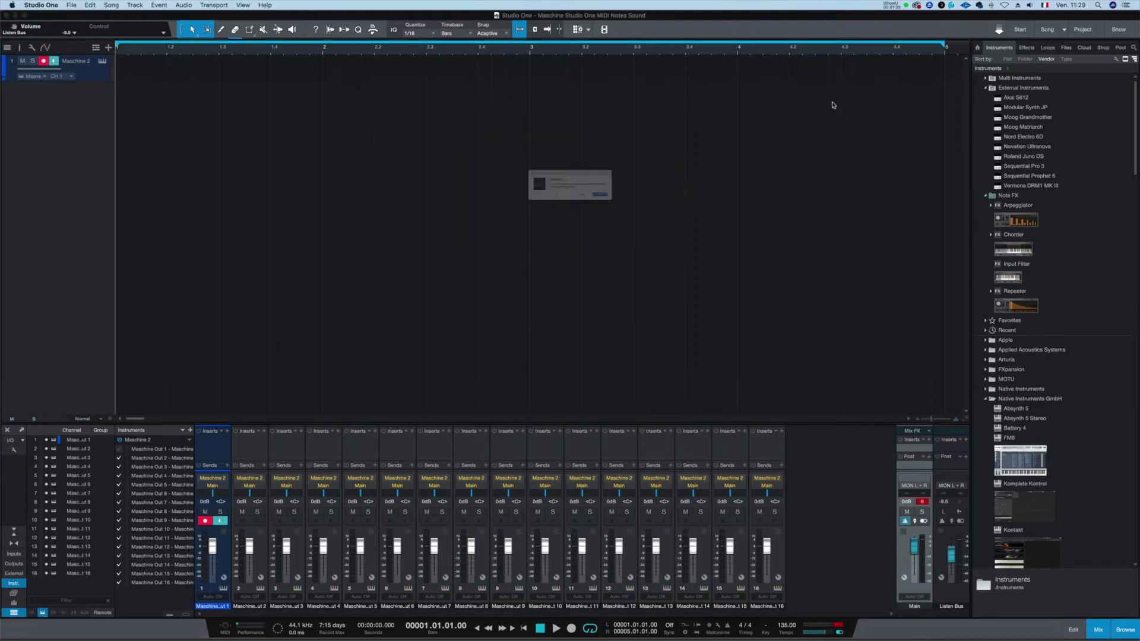
pyautogui.click(552, 205)
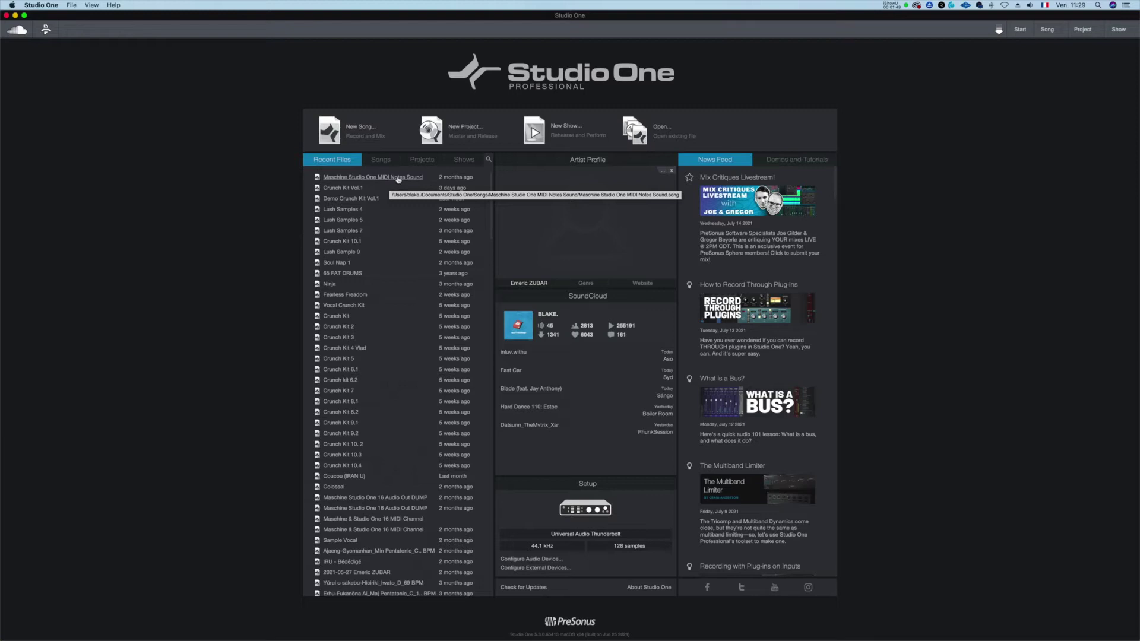
# - Reopen 'Maschine Studio One MIDI Notes Sound' from Recent Files and shift the Maschine 2 window up-left
pyautogui.click(398, 178)
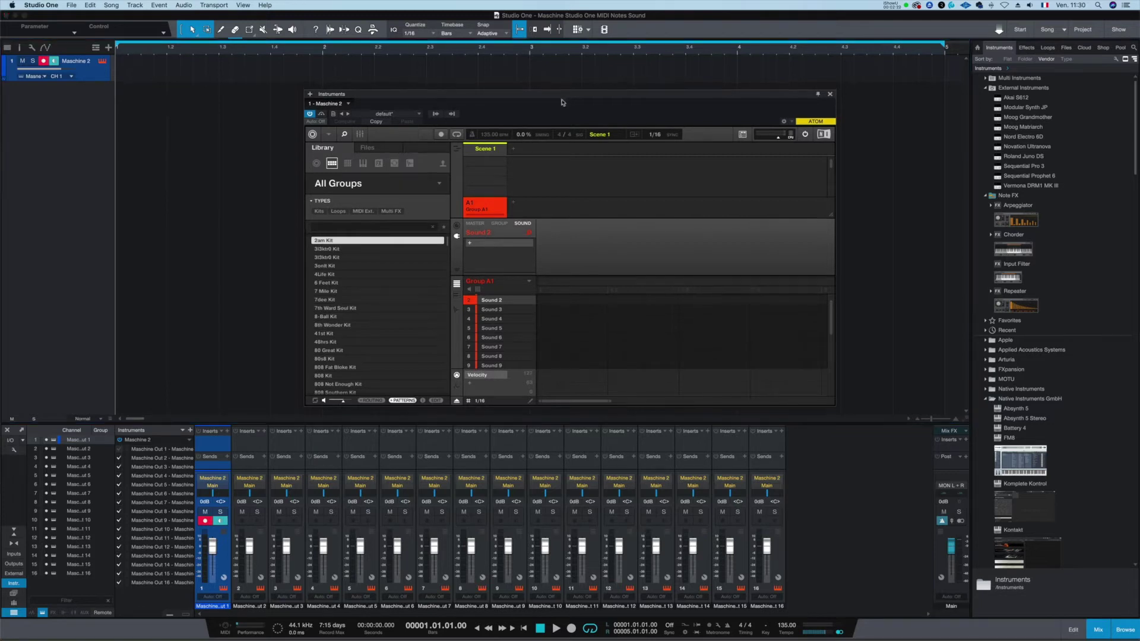
pyautogui.moveTo(563, 98); pyautogui.dragTo(548, 87)
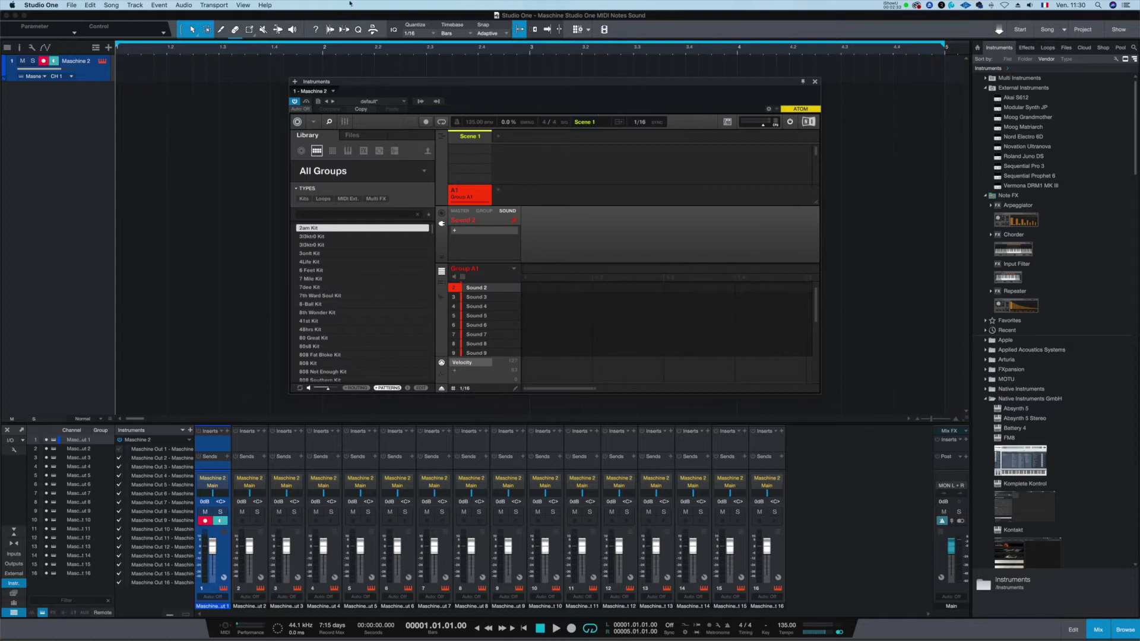
# - Browse the 3l3ktr0 and 2am kits, then show the sound's Audio input page in Channel properties
pyautogui.click(93, 77)
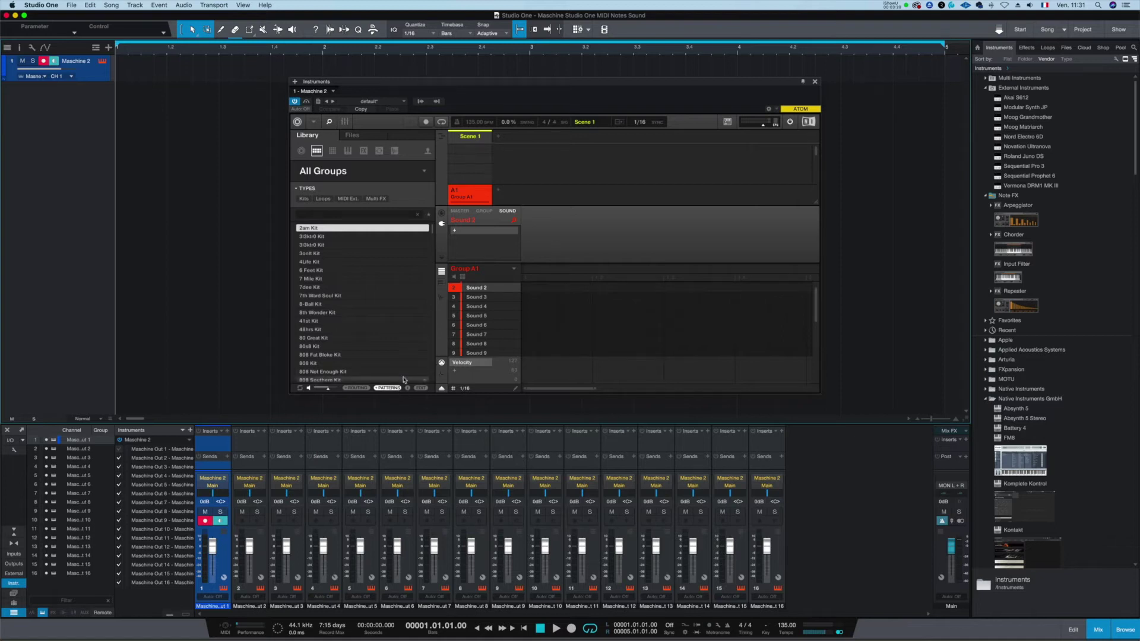
pyautogui.click(325, 245)
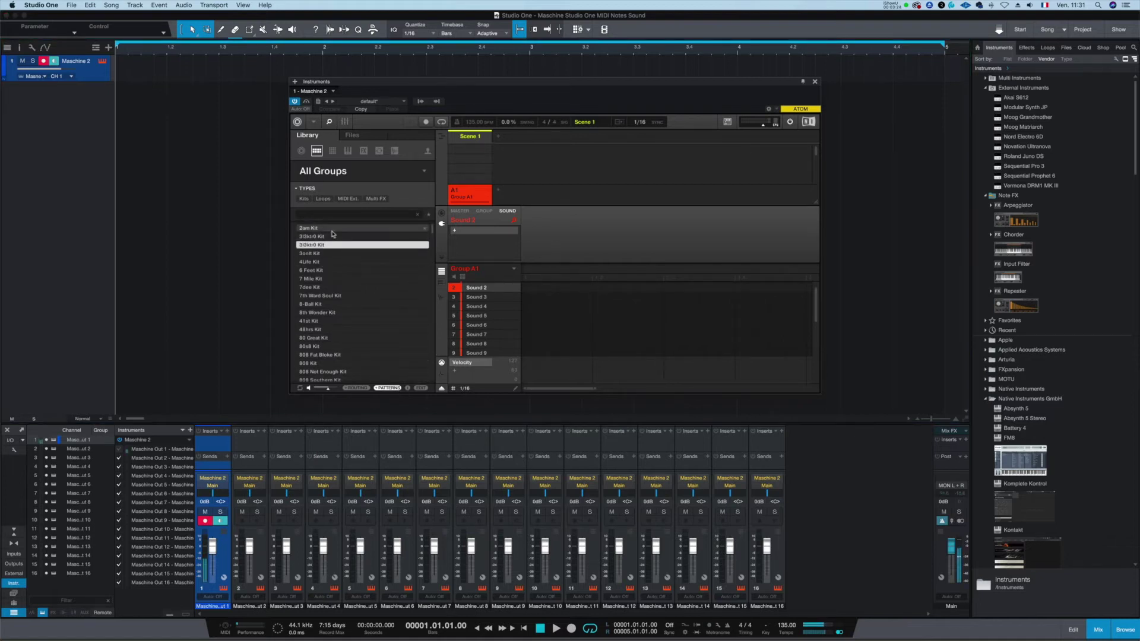
pyautogui.click(330, 228)
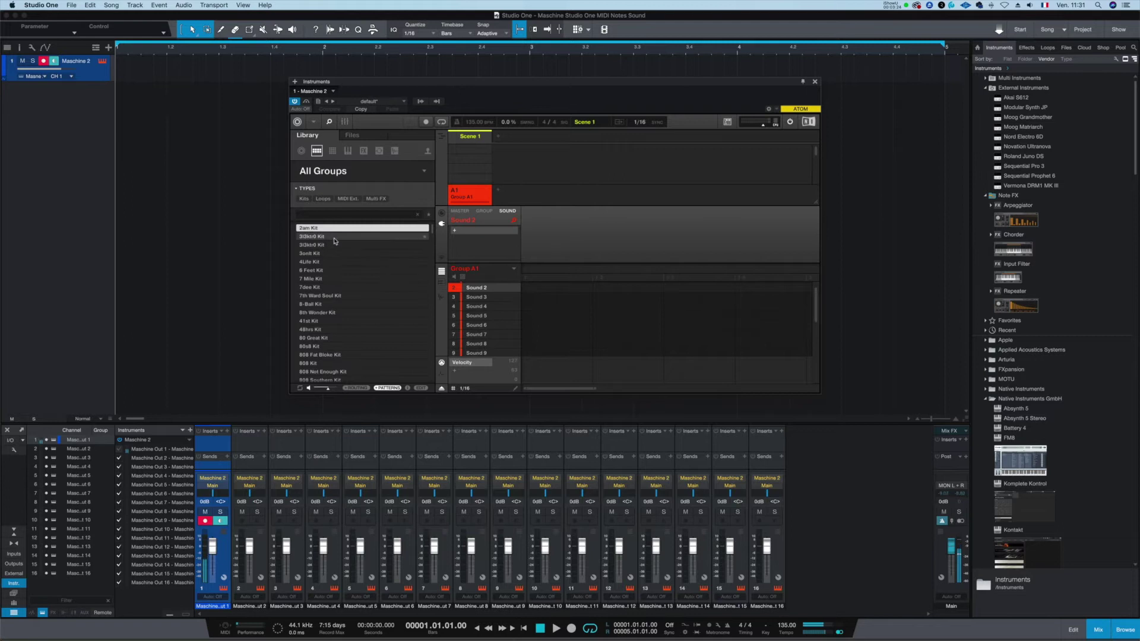
pyautogui.click(442, 213)
pyautogui.click(485, 212)
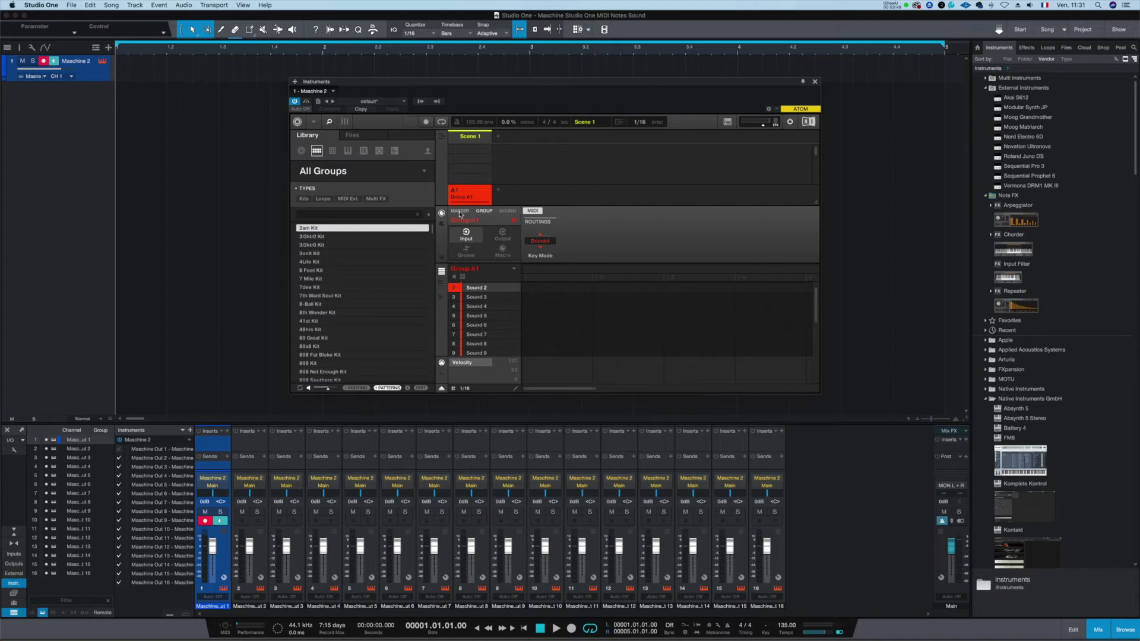
pyautogui.click(503, 212)
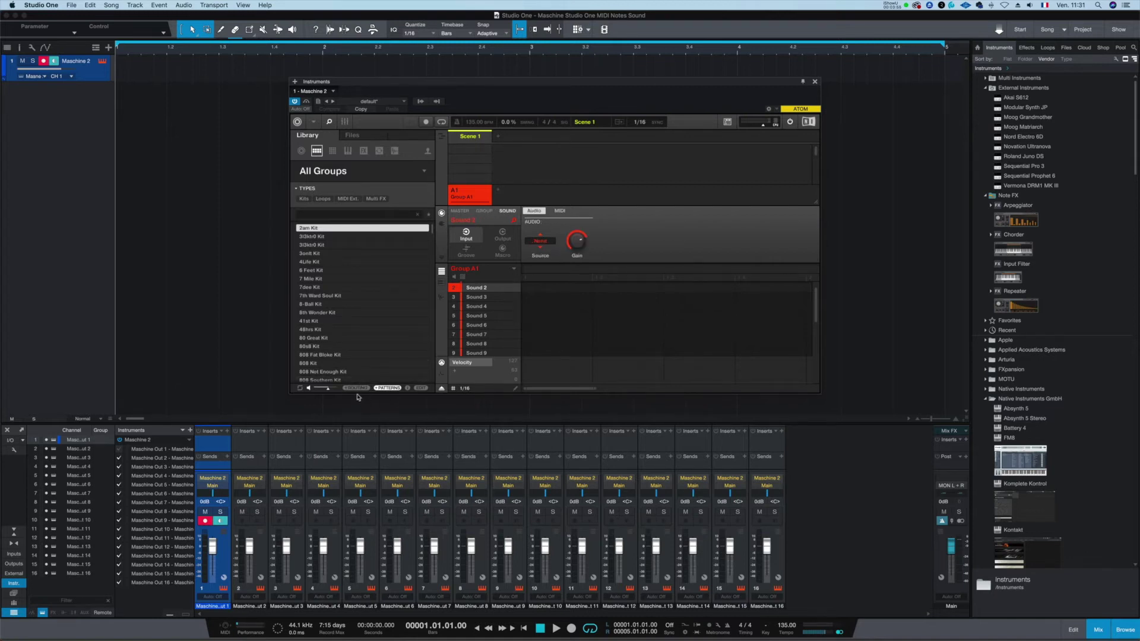
# - Load the 7 Mile Kit into Maschine and audition its drum pattern
pyautogui.click(329, 280)
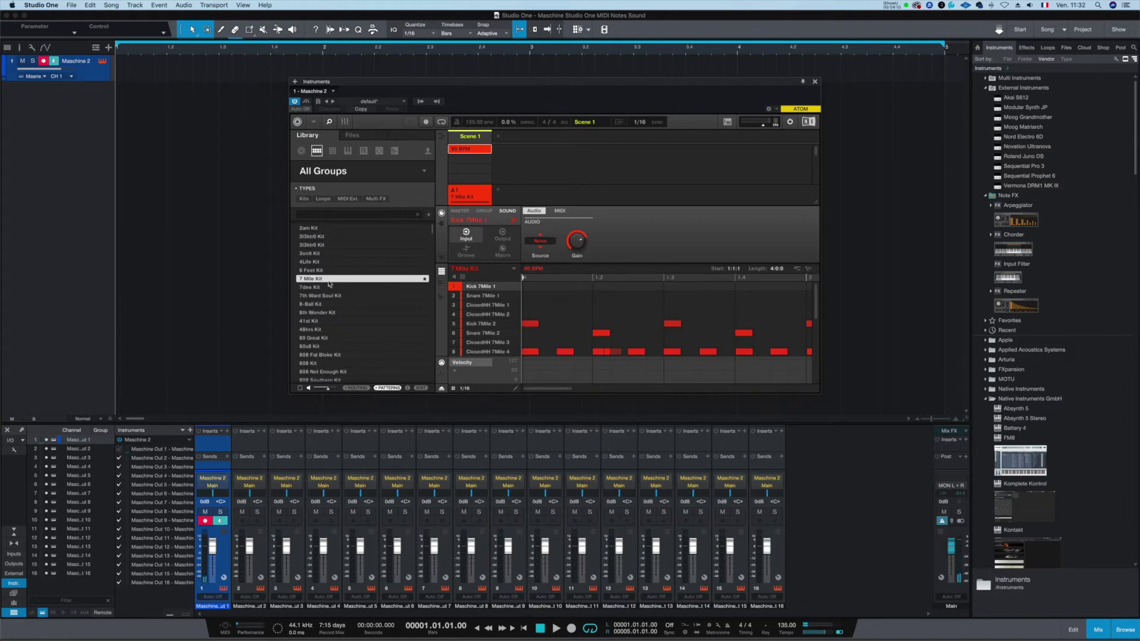
pyautogui.moveTo(504, 303)
pyautogui.press('space')
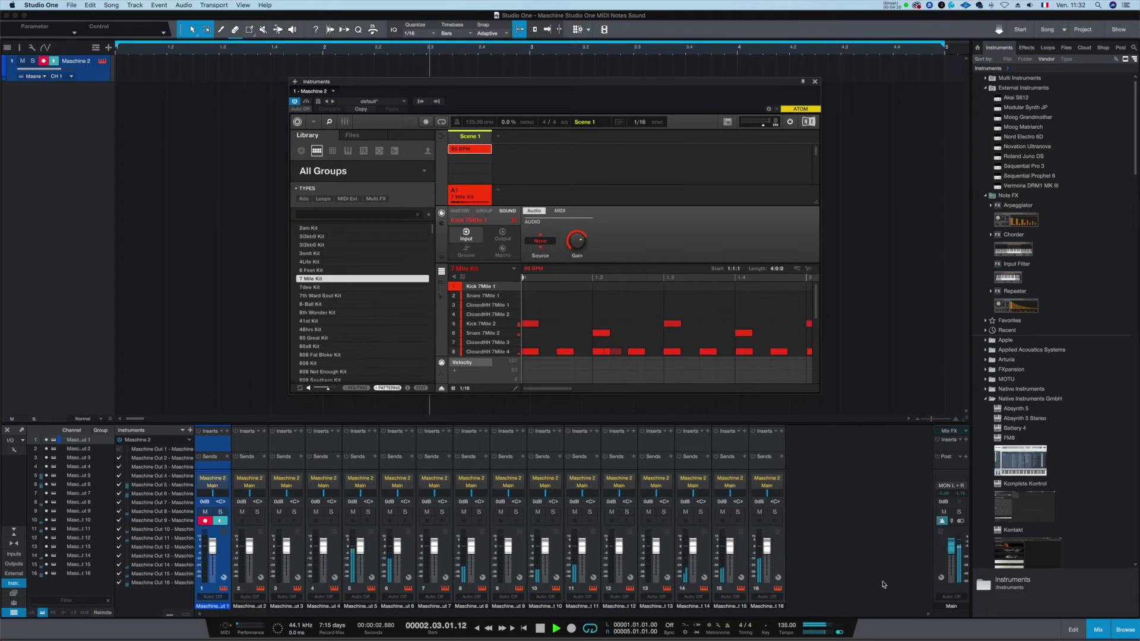
pyautogui.press('space')
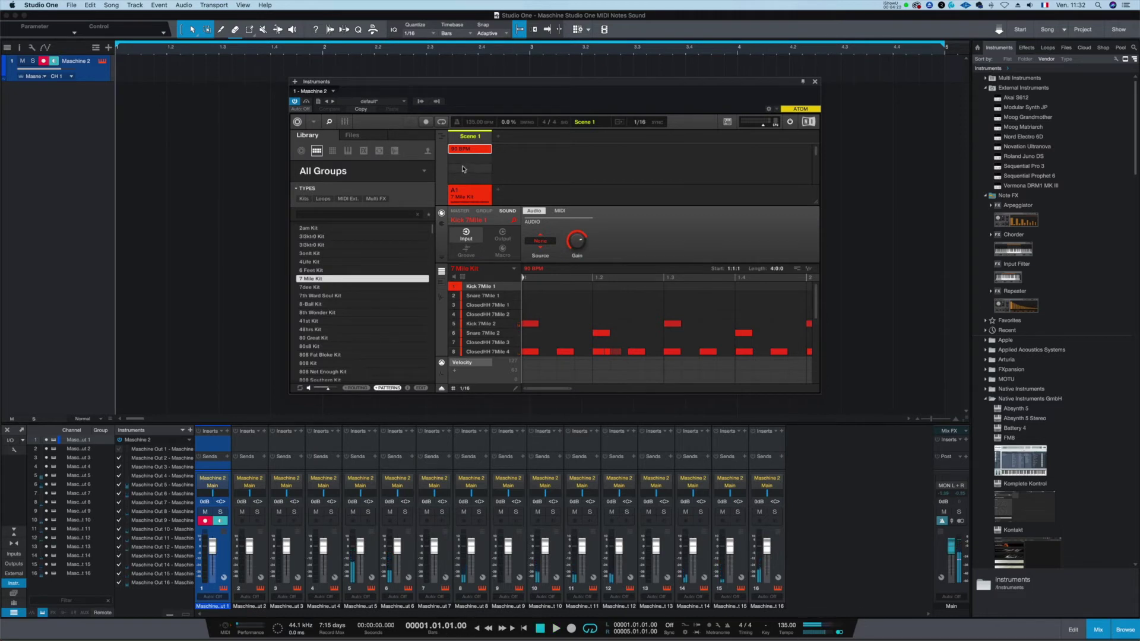
# - Set the song tempo to 90 BPM and play the pattern back at that speed
pyautogui.click(784, 623)
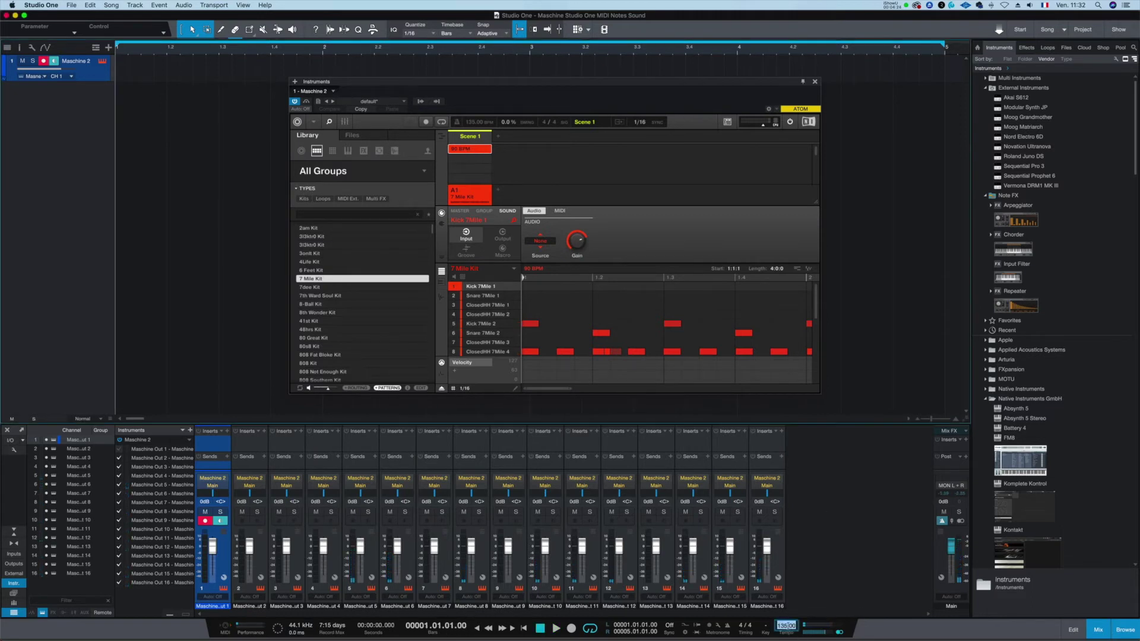
pyautogui.write('90')
pyautogui.press('Return')
pyautogui.press('space')
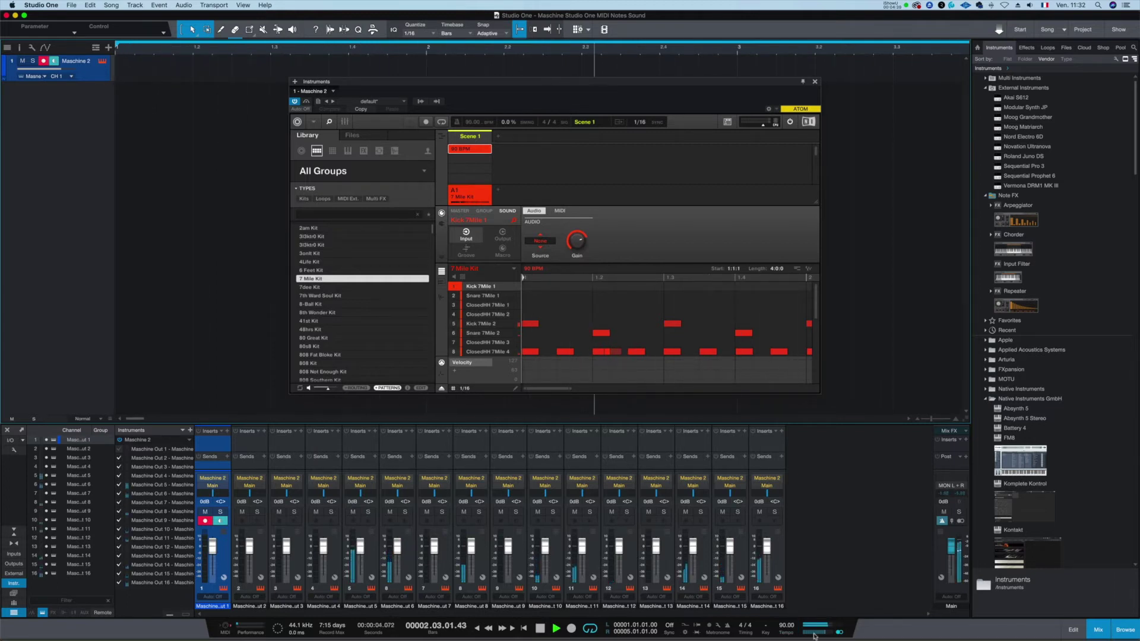
pyautogui.click(539, 628)
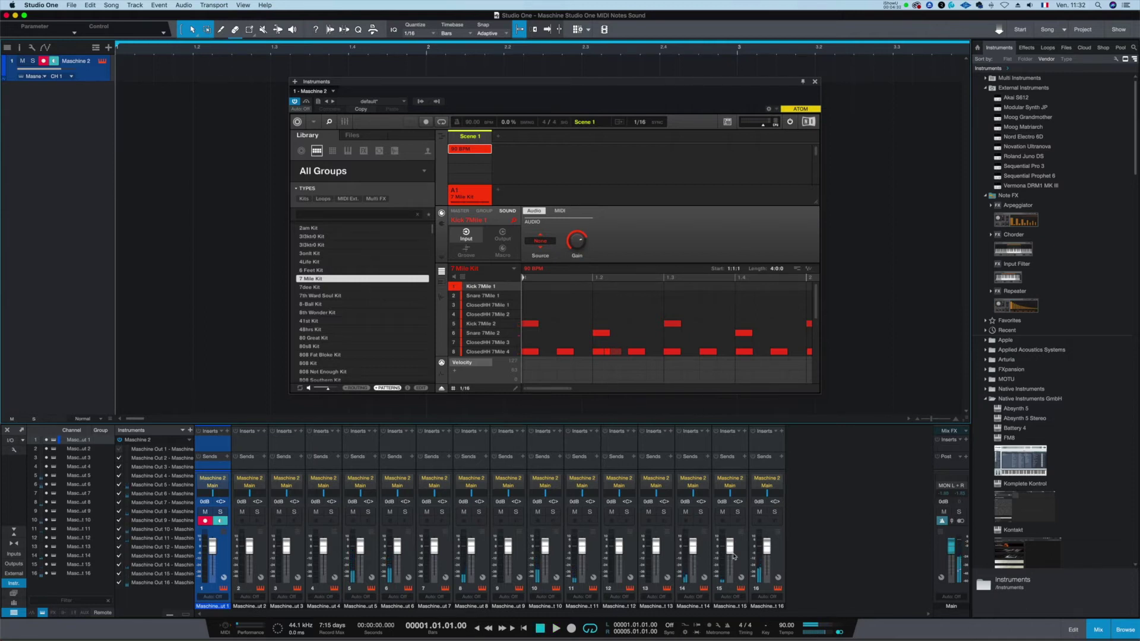
pyautogui.click(438, 446)
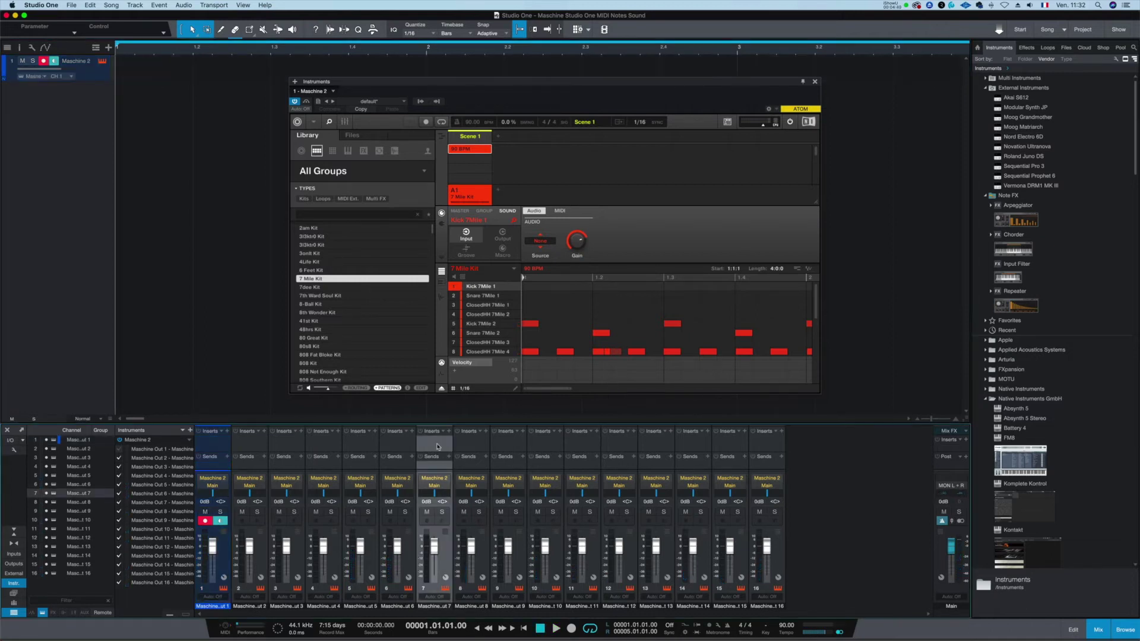
pyautogui.click(439, 445)
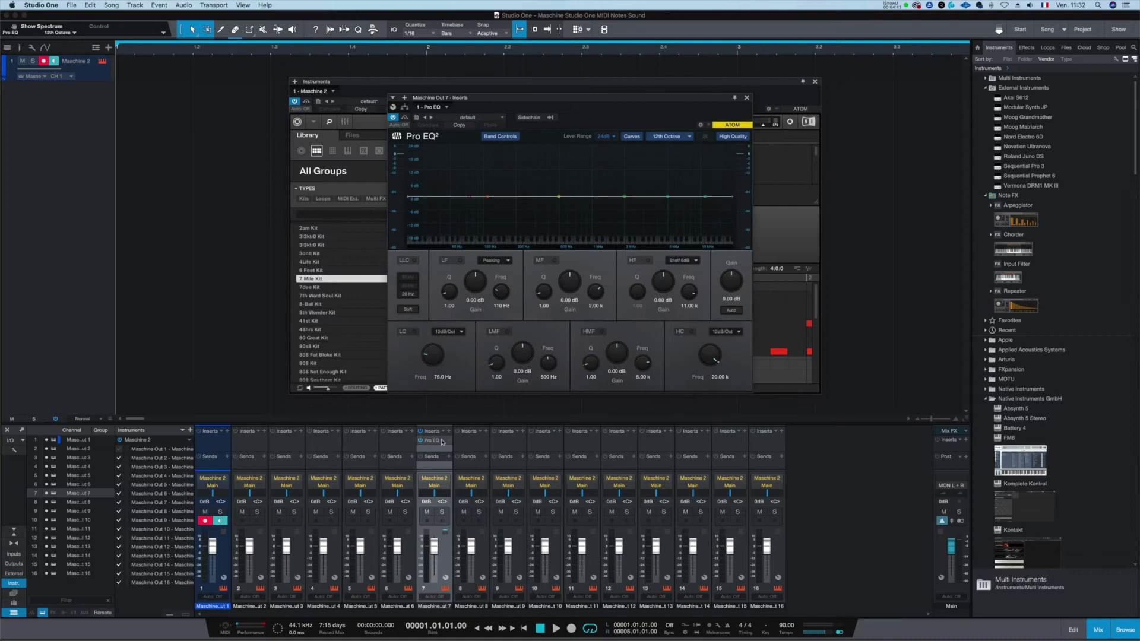
pyautogui.rightClick(443, 443)
pyautogui.click(482, 536)
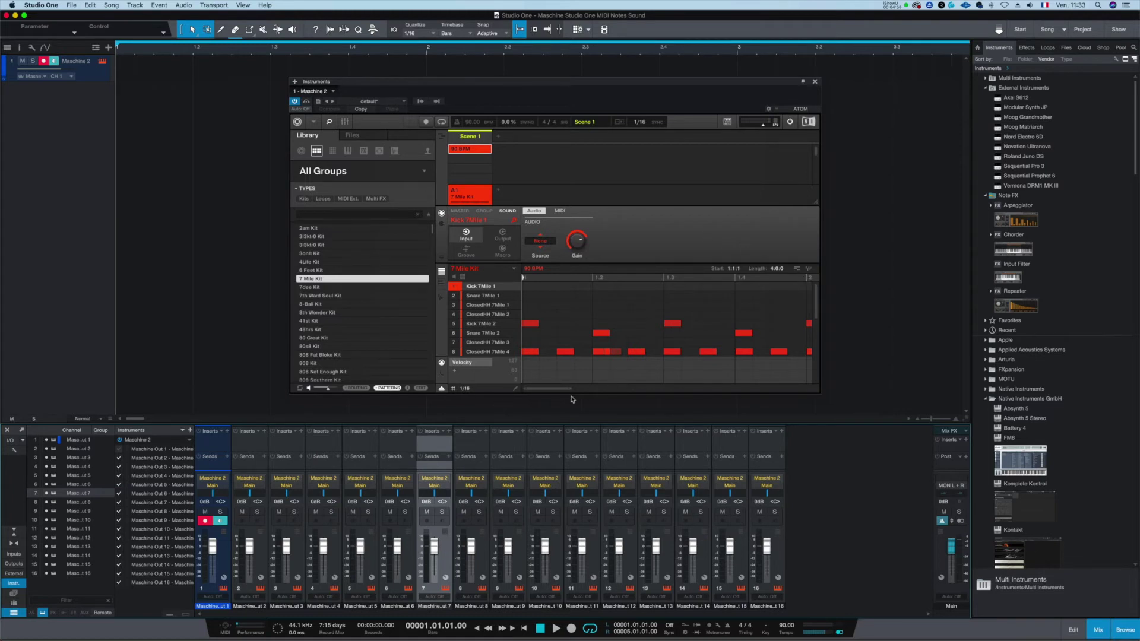
# - Drop the 7 Mile Kit pattern at bar 1 of Maschine 2, zoom to bars 1–16, and edit it
pyautogui.moveTo(570, 388); pyautogui.dragTo(853, 374)
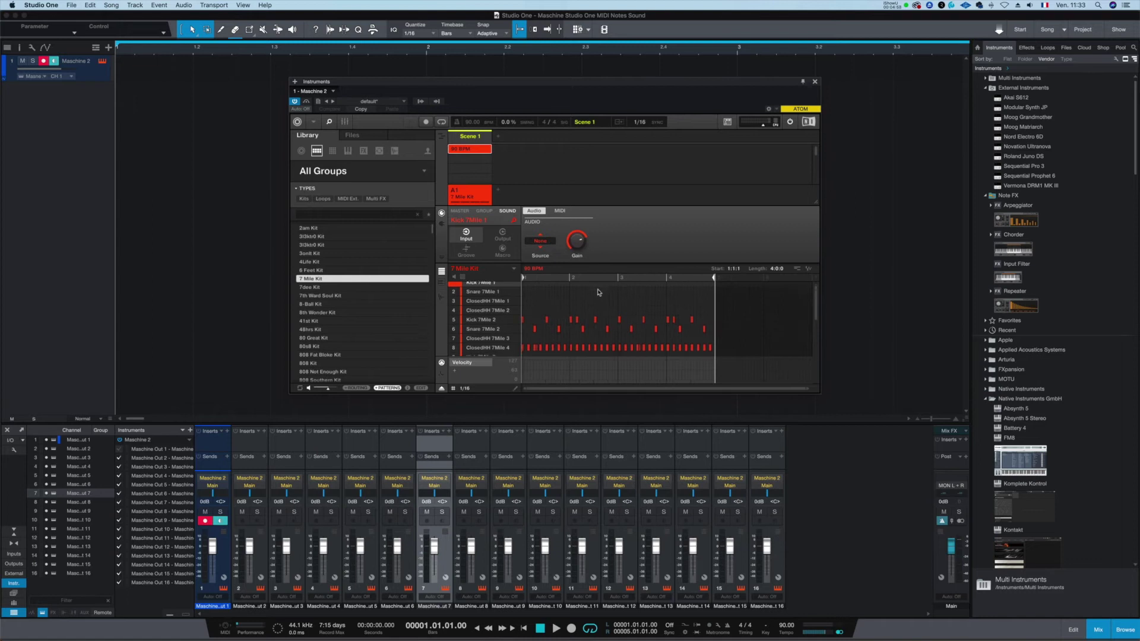
pyautogui.scroll(-3, 598, 292)
pyautogui.moveTo(801, 272); pyautogui.dragTo(141, 73)
pyautogui.press('w')
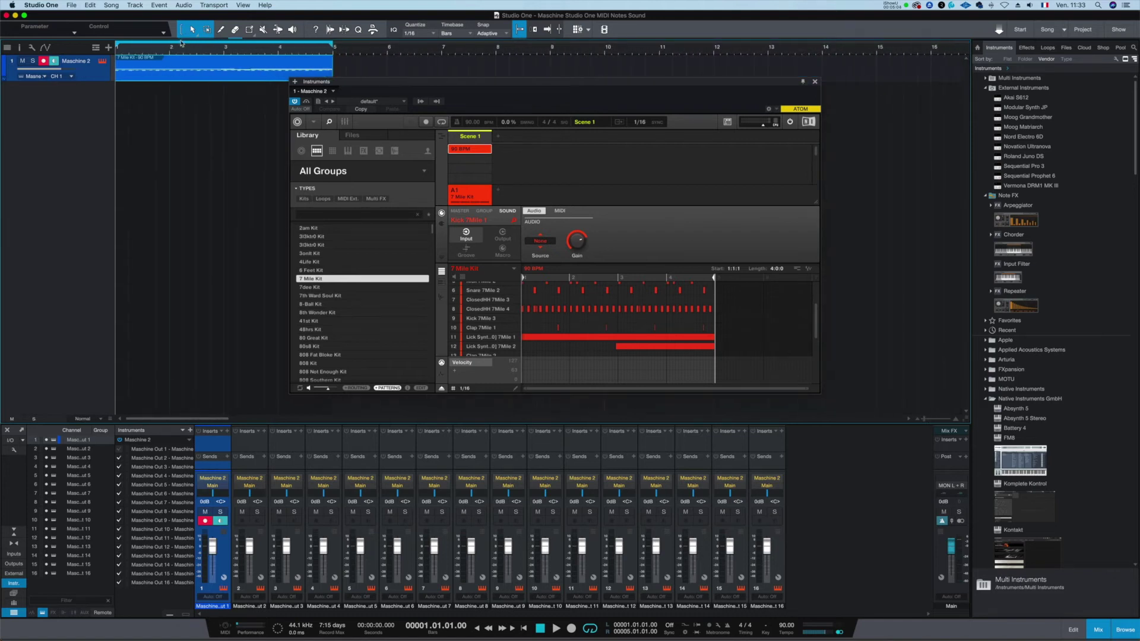
pyautogui.doubleClick(166, 77)
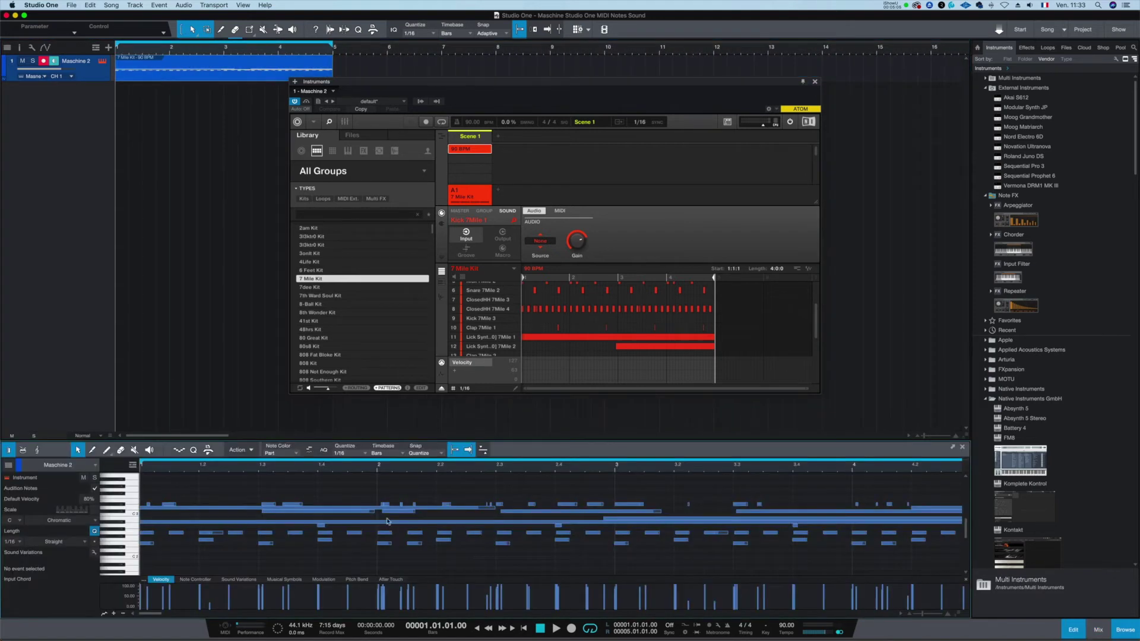
pyautogui.moveTo(369, 472); pyautogui.dragTo(367, 459)
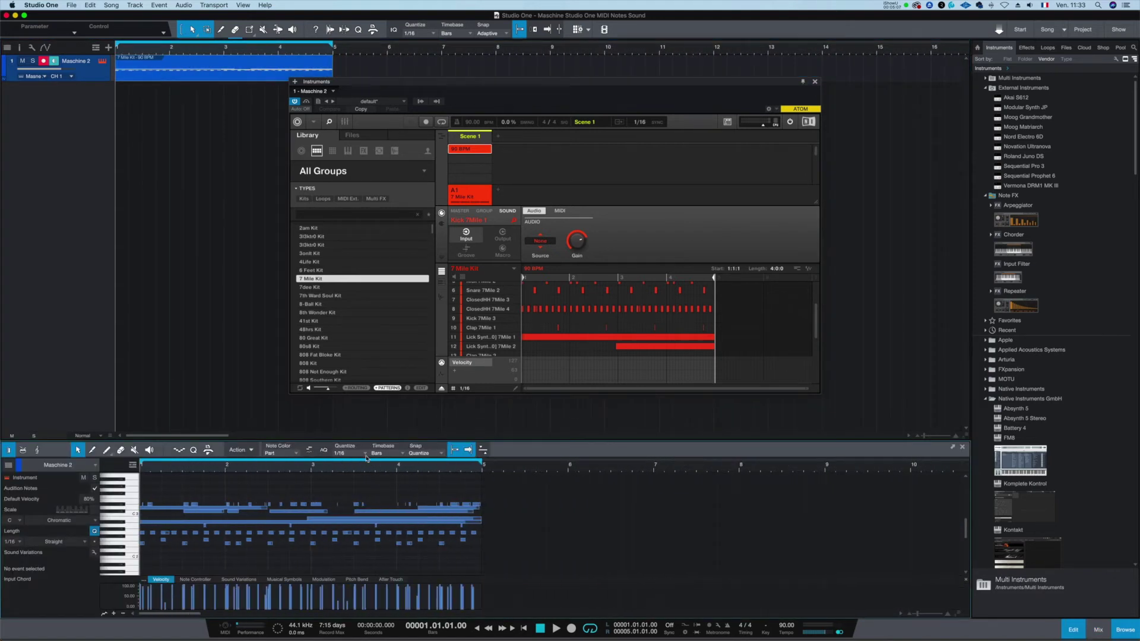
pyautogui.click(132, 542)
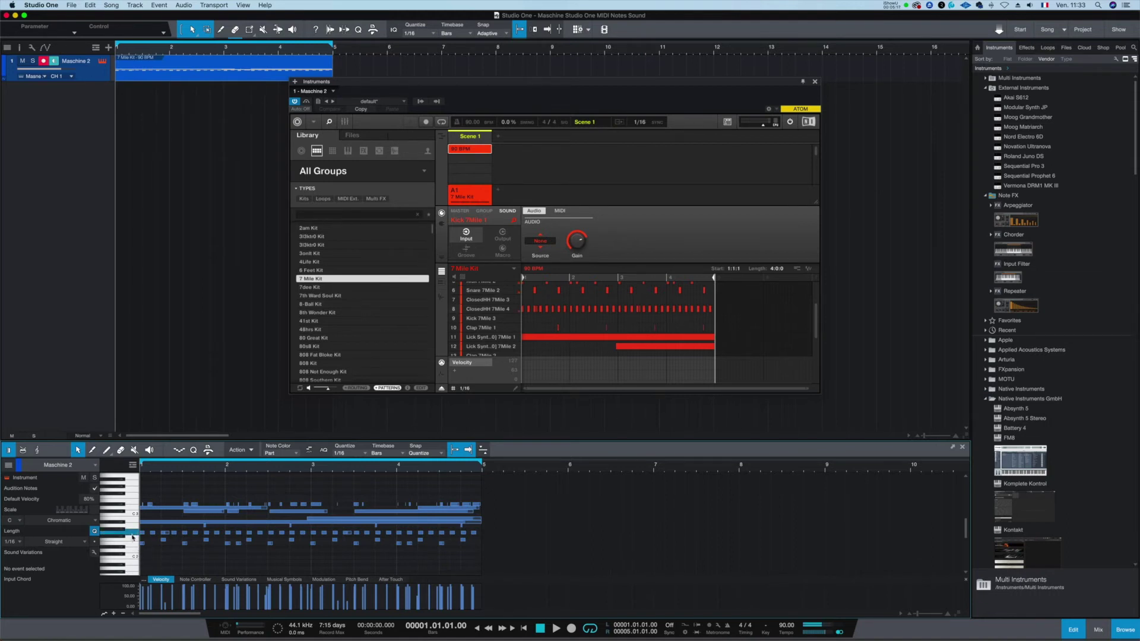
pyautogui.click(133, 530)
pyautogui.click(131, 506)
pyautogui.scroll(4, 573, 326)
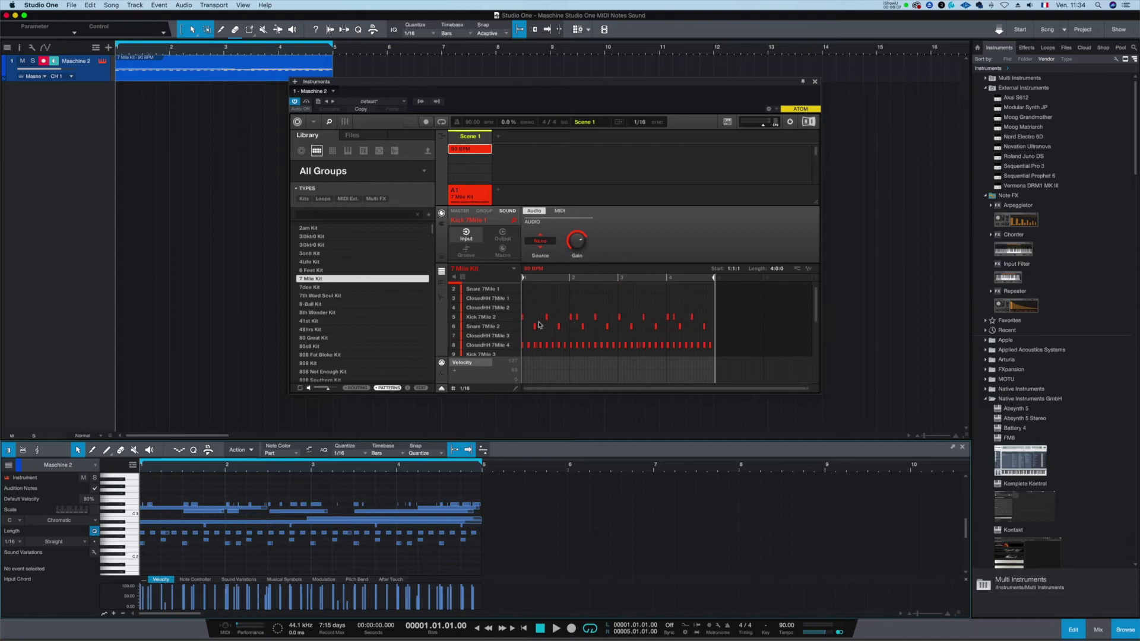
pyautogui.scroll(-3, 475, 345)
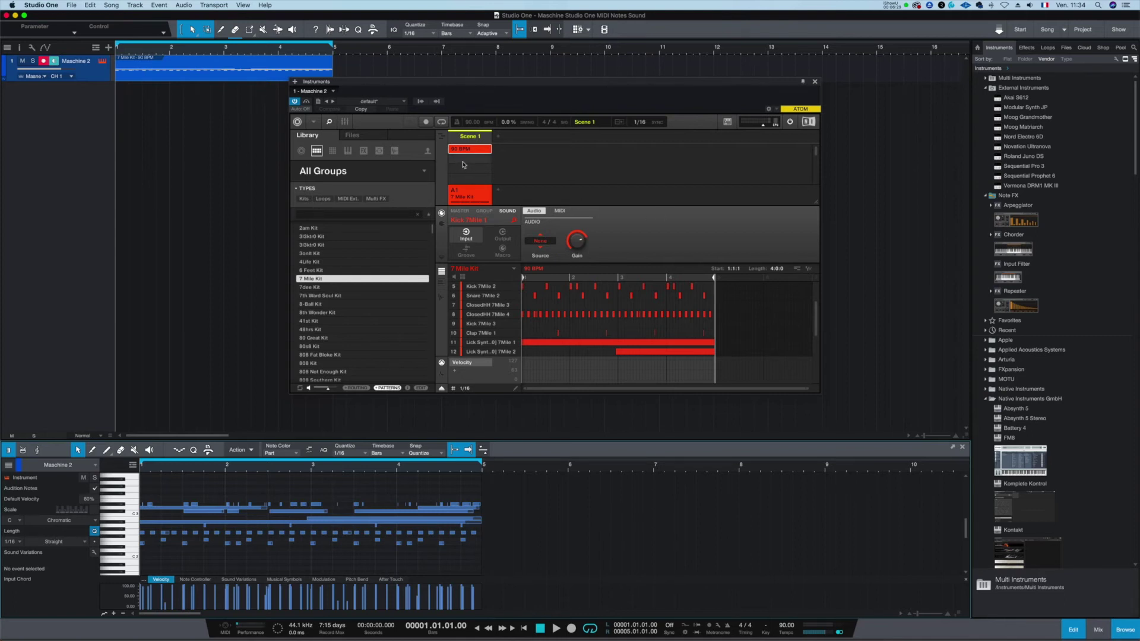
pyautogui.press('space')
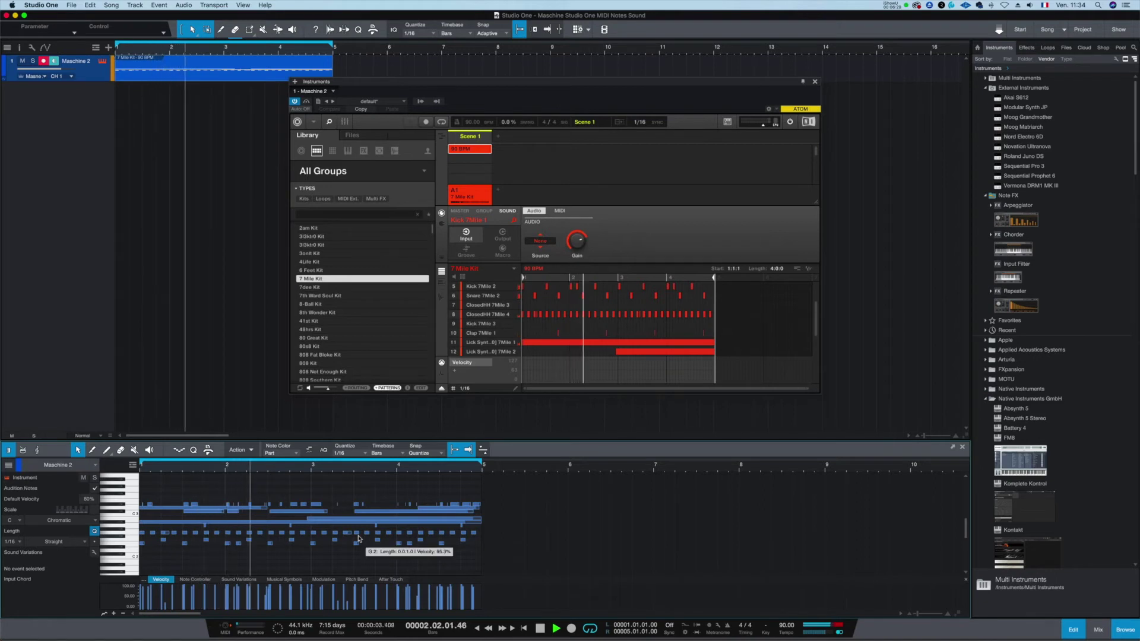
pyautogui.press('space')
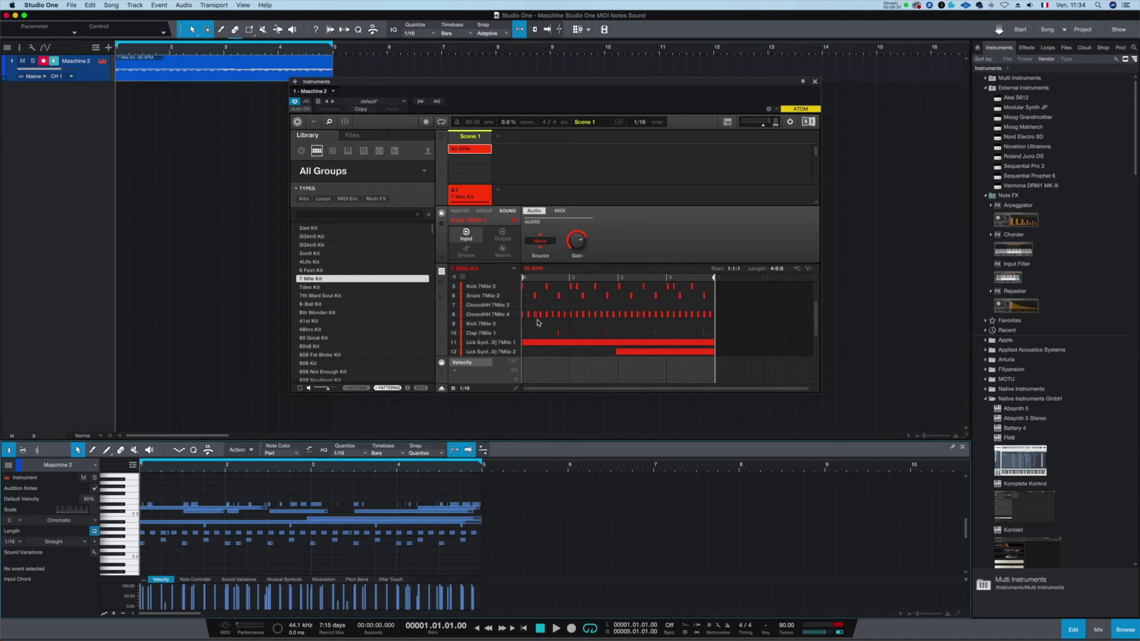
# - Create an empty Pattern 1 in Maschine and play it back
pyautogui.click(477, 163)
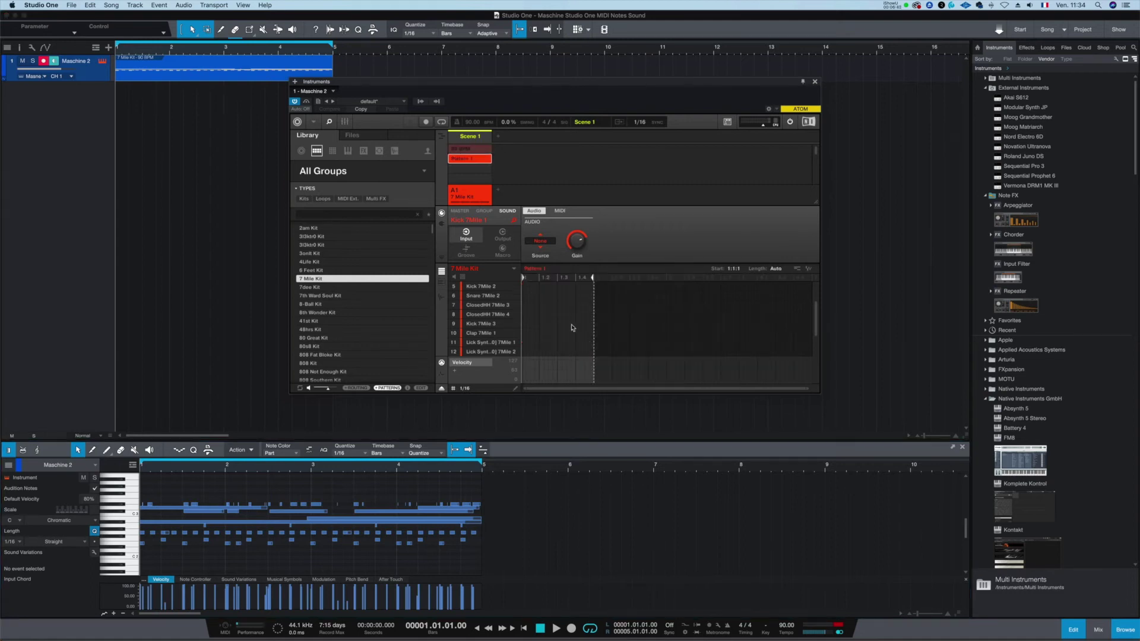
pyautogui.press('space')
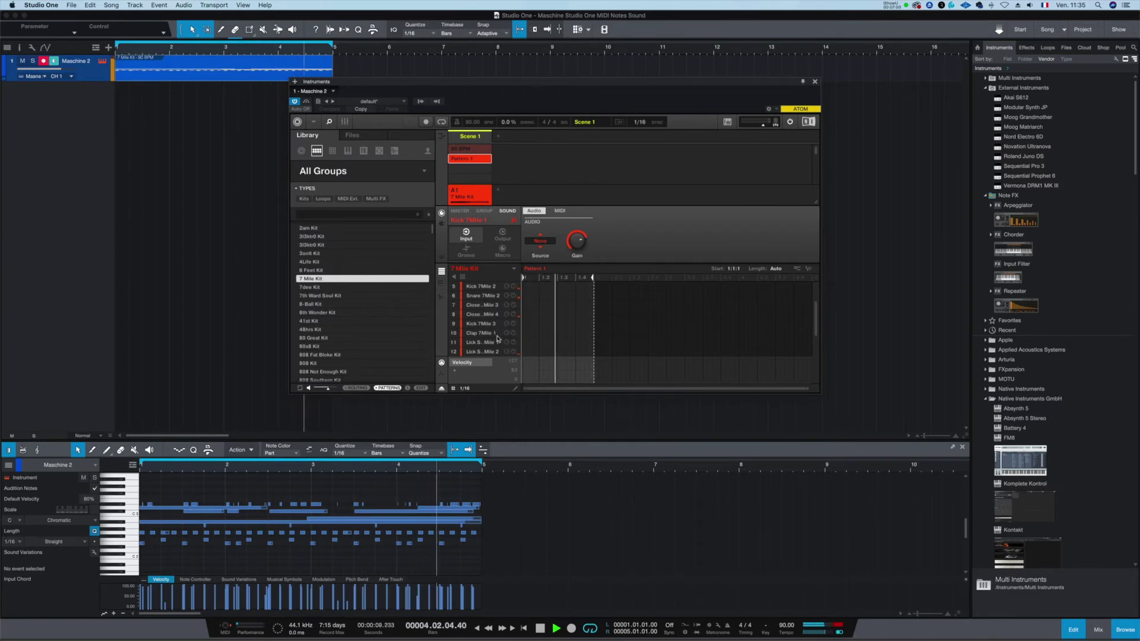
pyautogui.press('space')
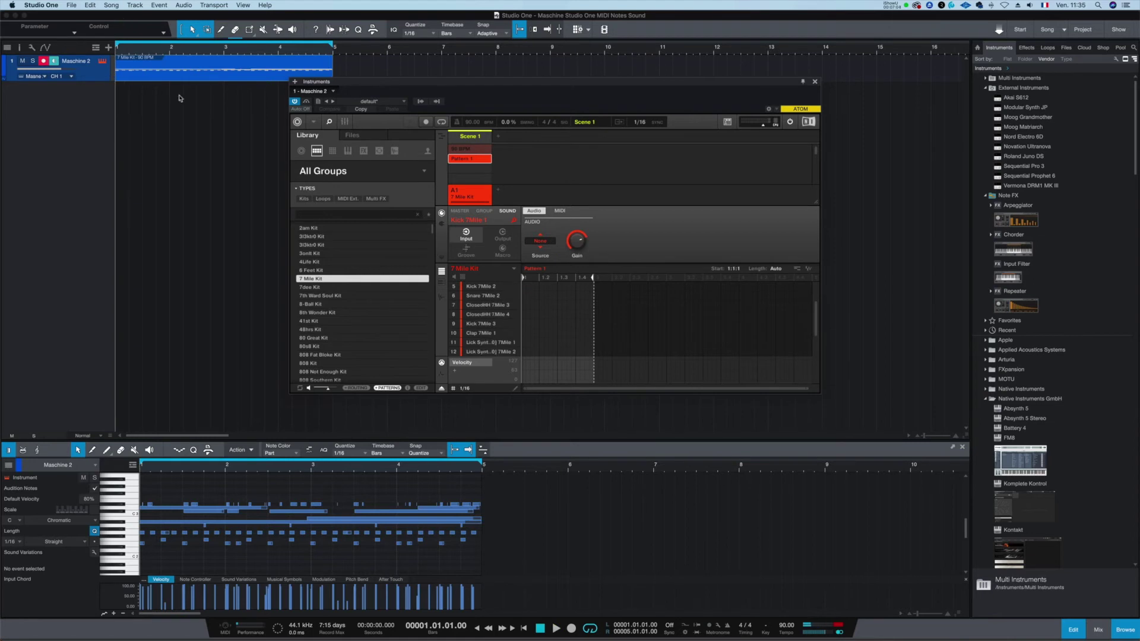
# - Delete the Maschine 2 MIDI part from the track and audition a note in the editor
pyautogui.click(191, 76)
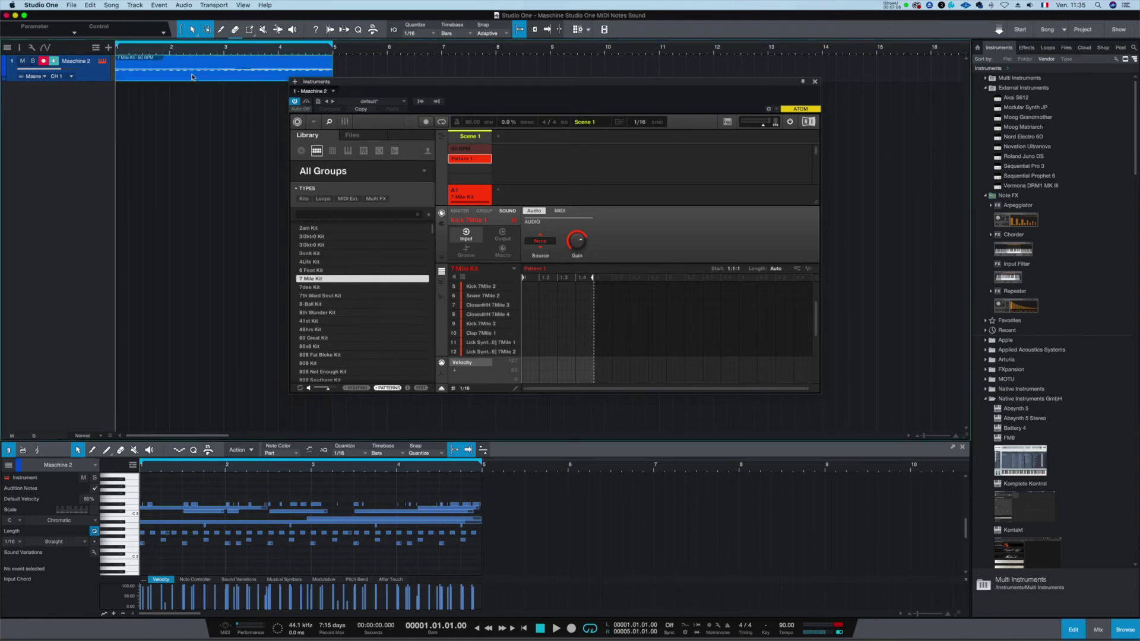
pyautogui.press('Delete')
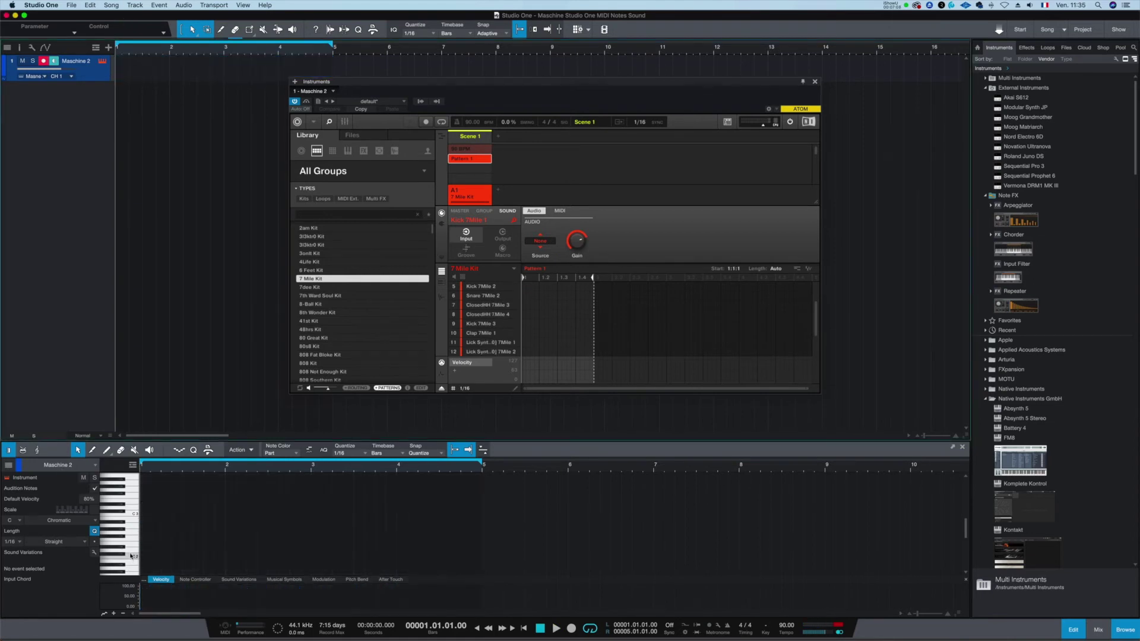
pyautogui.click(135, 523)
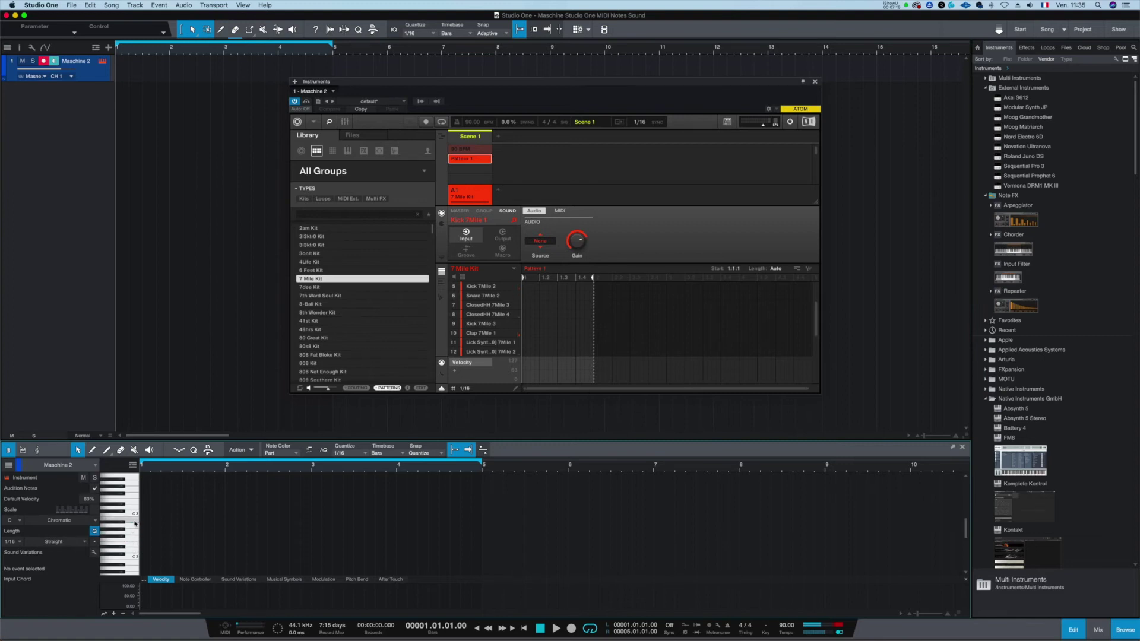
pyautogui.doubleClick(138, 75)
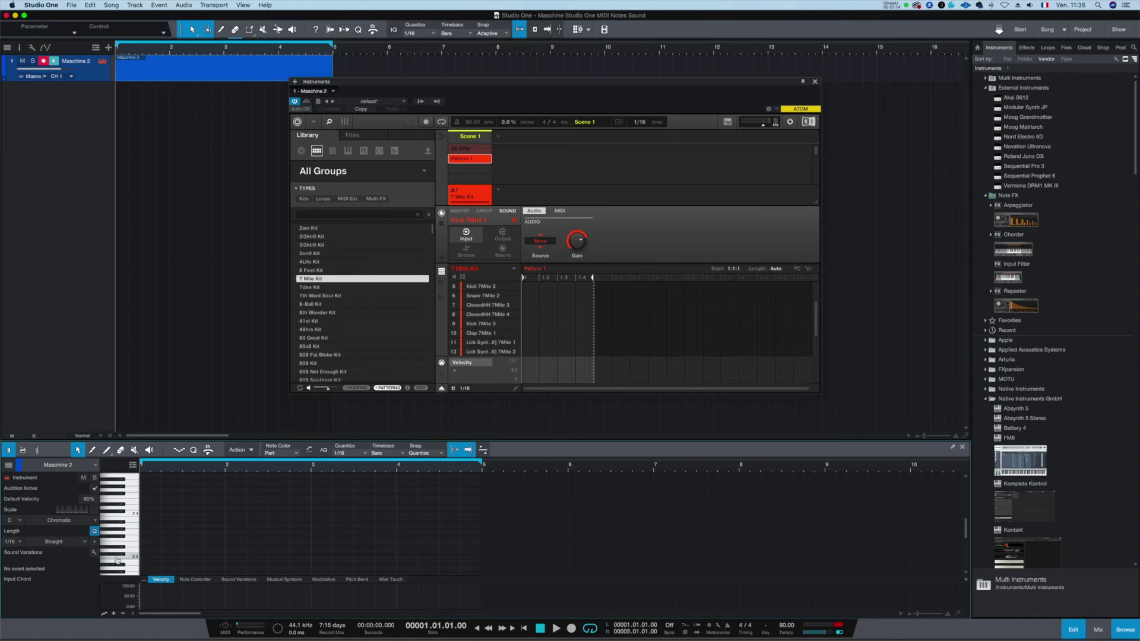
pyautogui.click(142, 555)
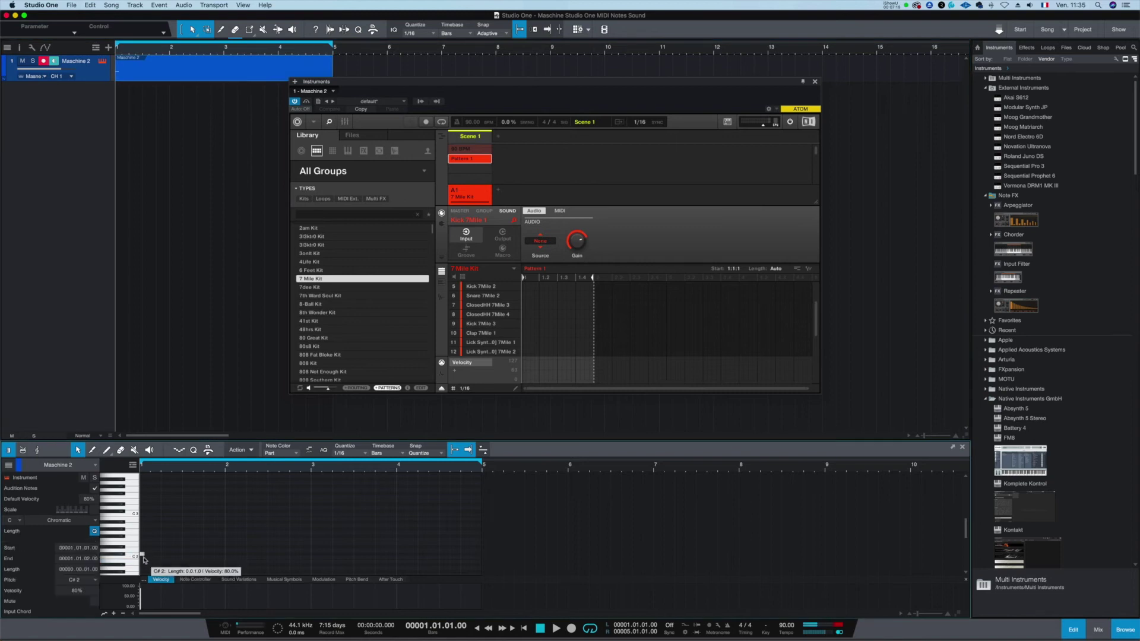
pyautogui.moveTo(143, 558); pyautogui.dragTo(187, 560)
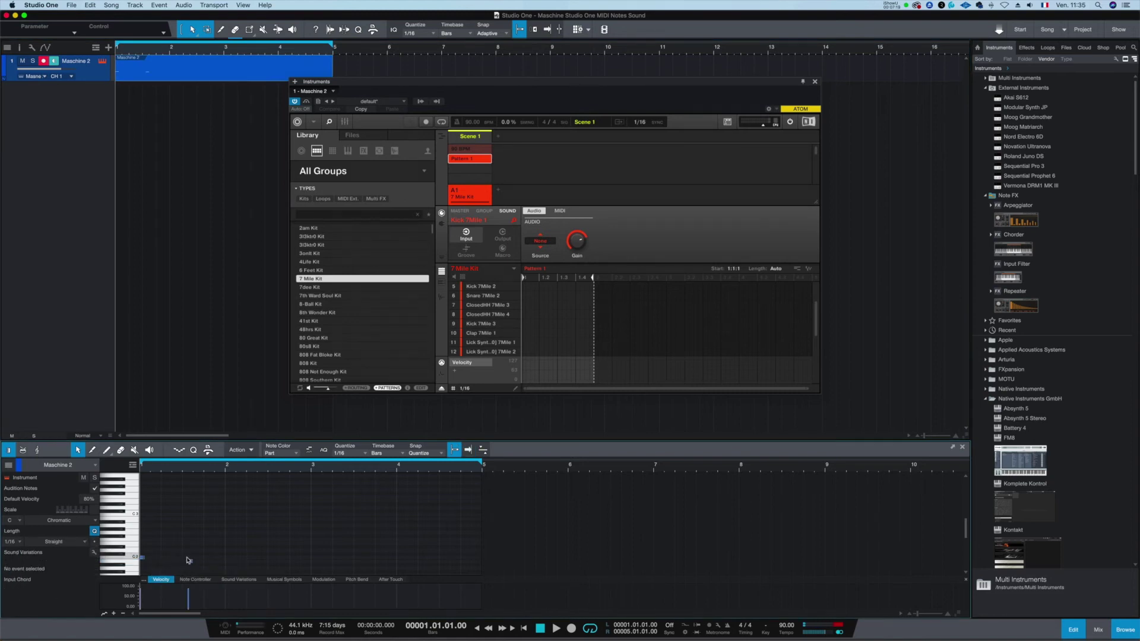
pyautogui.click(228, 557)
pyautogui.press('space')
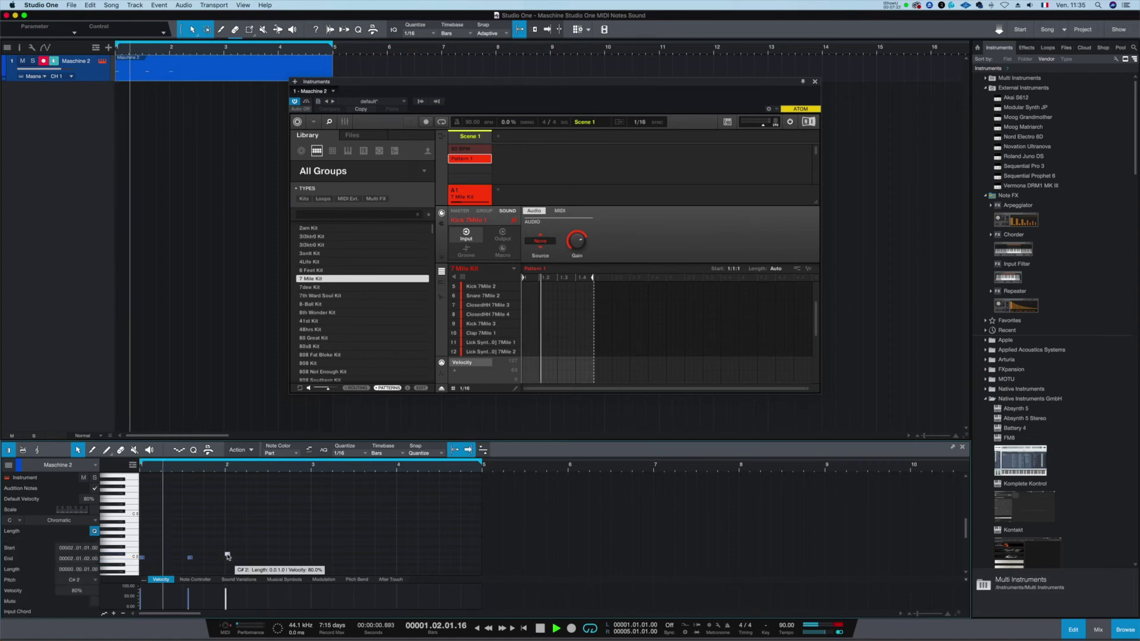
pyautogui.press('space')
pyautogui.moveTo(241, 530); pyautogui.dragTo(83, 562)
pyautogui.press('Delete')
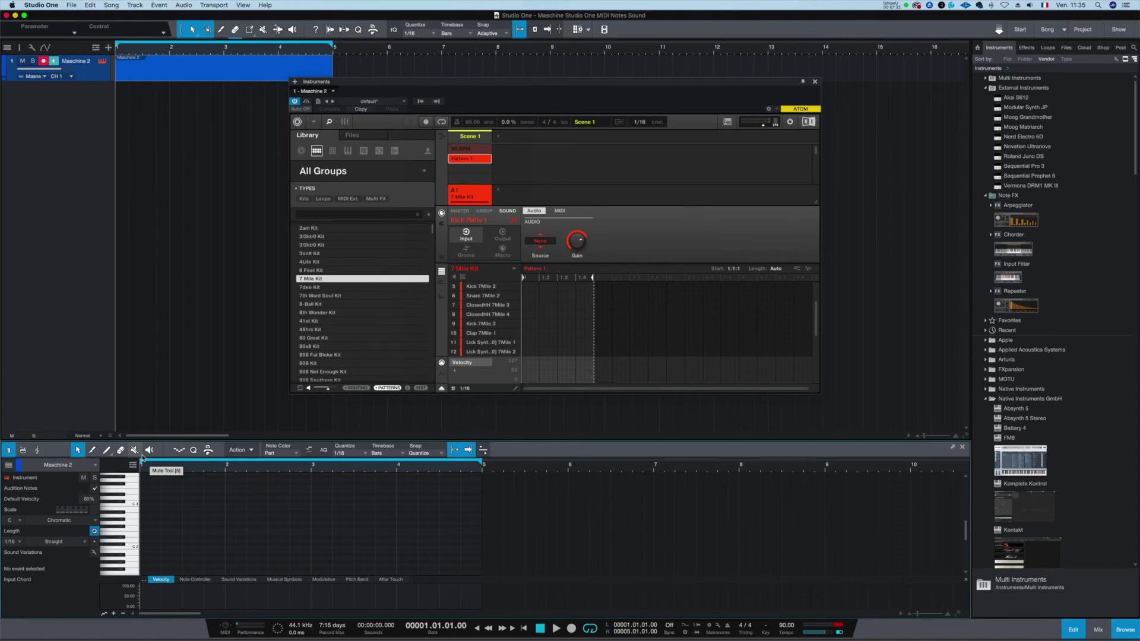
pyautogui.click(241, 80)
pyautogui.press('Delete')
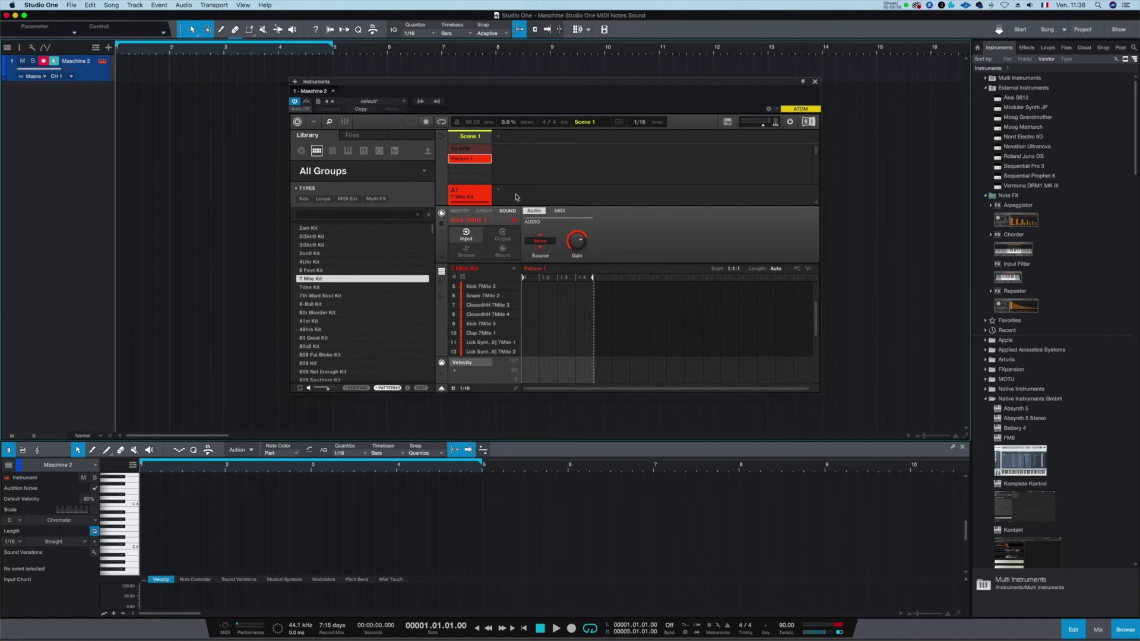
# - Place the 90 BPM pattern on the Maschine 2 track and select the 7dee Kit
pyautogui.click(479, 150)
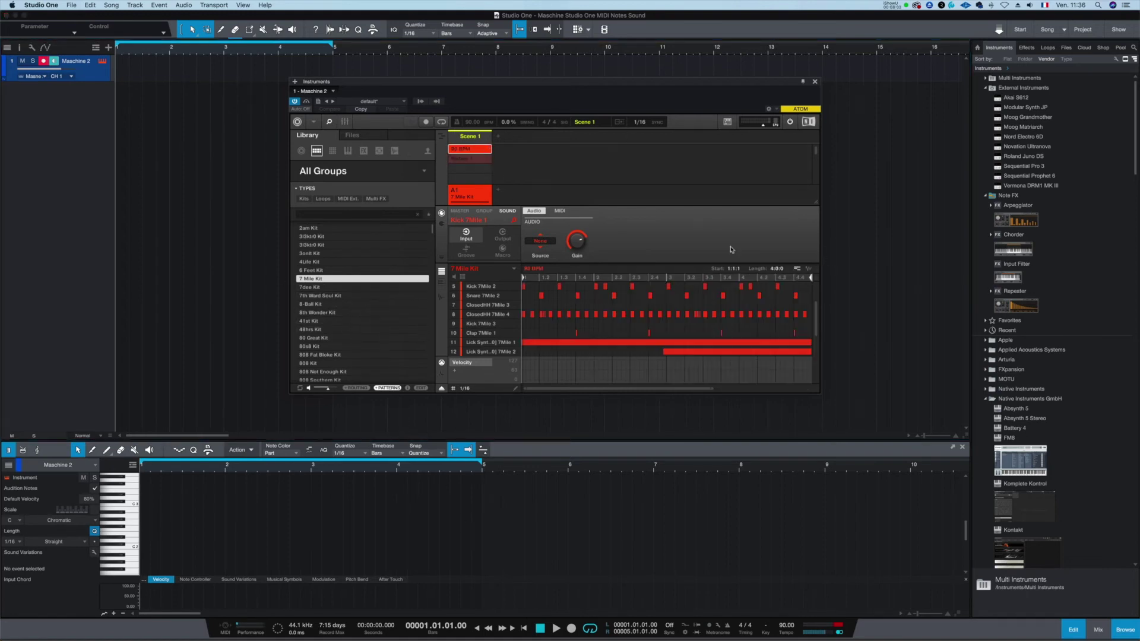
pyautogui.moveTo(469, 148); pyautogui.dragTo(137, 71)
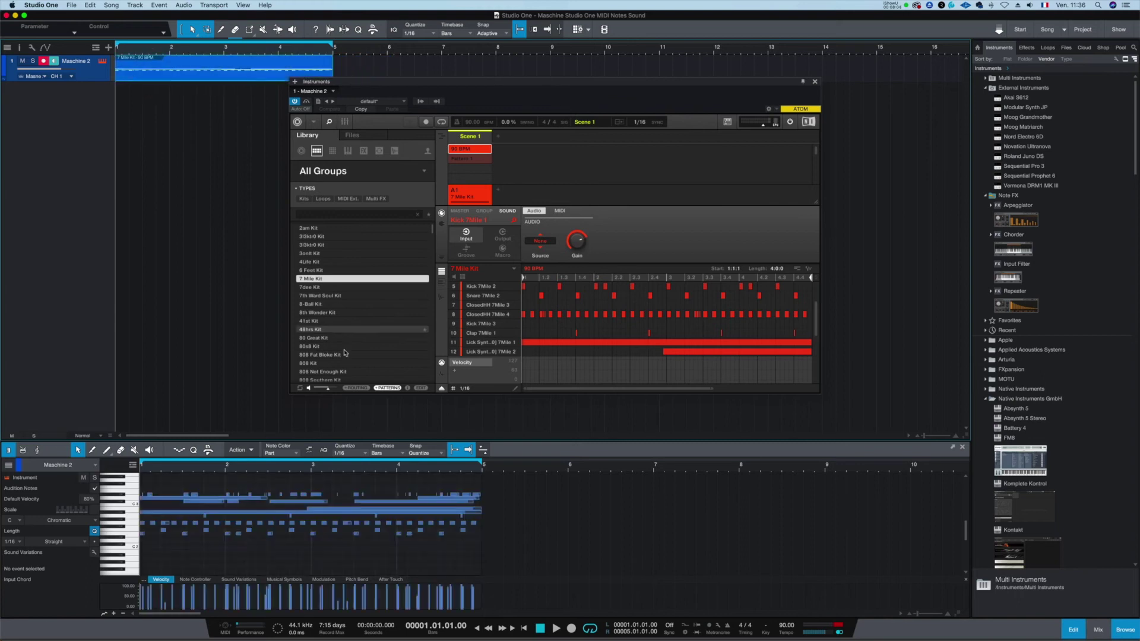
pyautogui.click(344, 288)
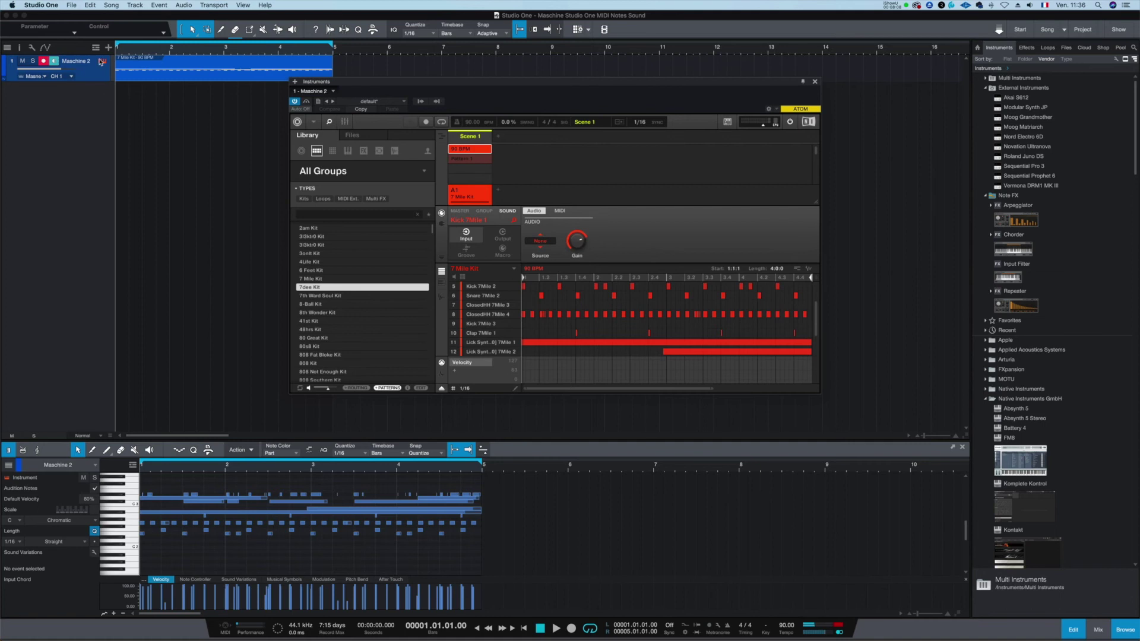
# - Duplicate Maschine 2 as Maschine 3 on MIDI channel 2, pick 8-Ball Kit, and add Group B1
pyautogui.rightClick(99, 62)
pyautogui.click(65, 79)
pyautogui.rightClick(84, 78)
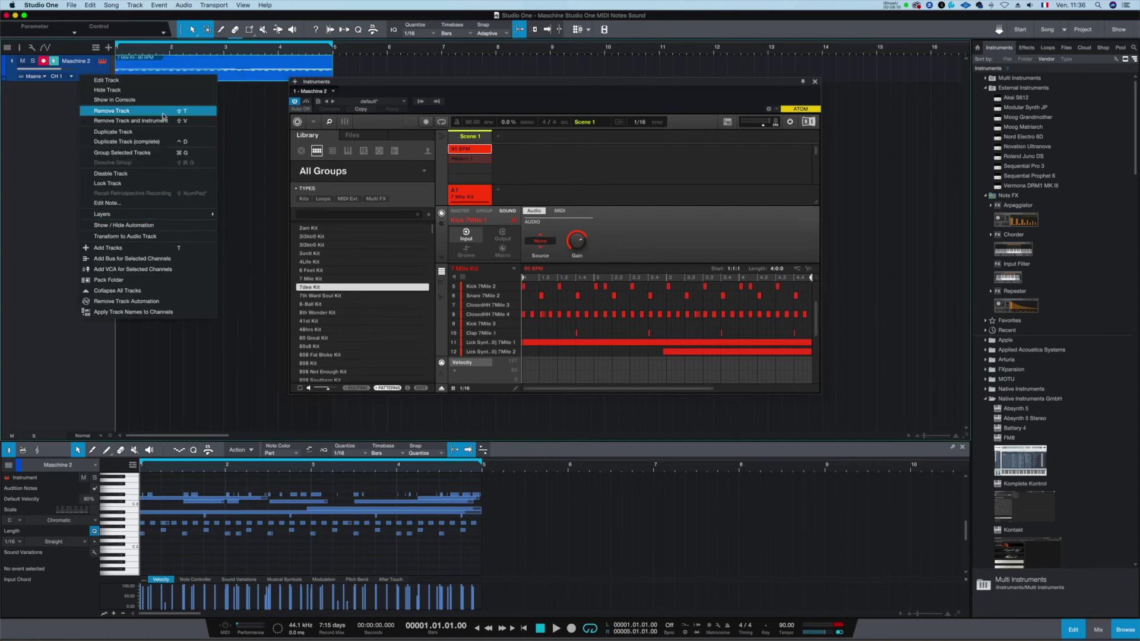
pyautogui.click(110, 132)
pyautogui.click(70, 103)
pyautogui.click(76, 118)
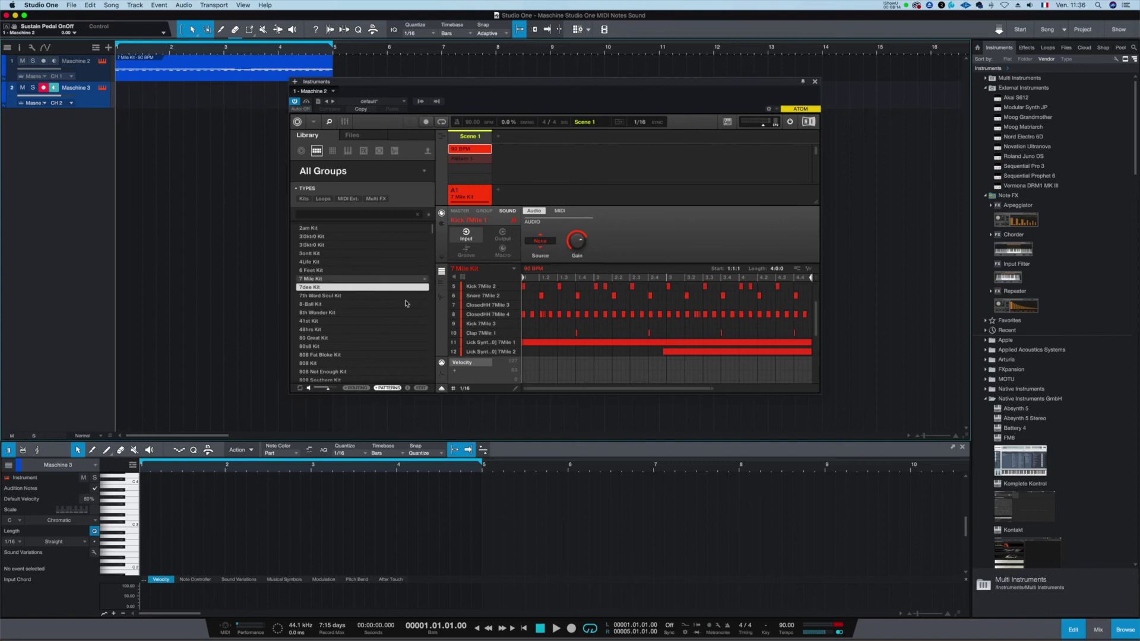
pyautogui.click(313, 305)
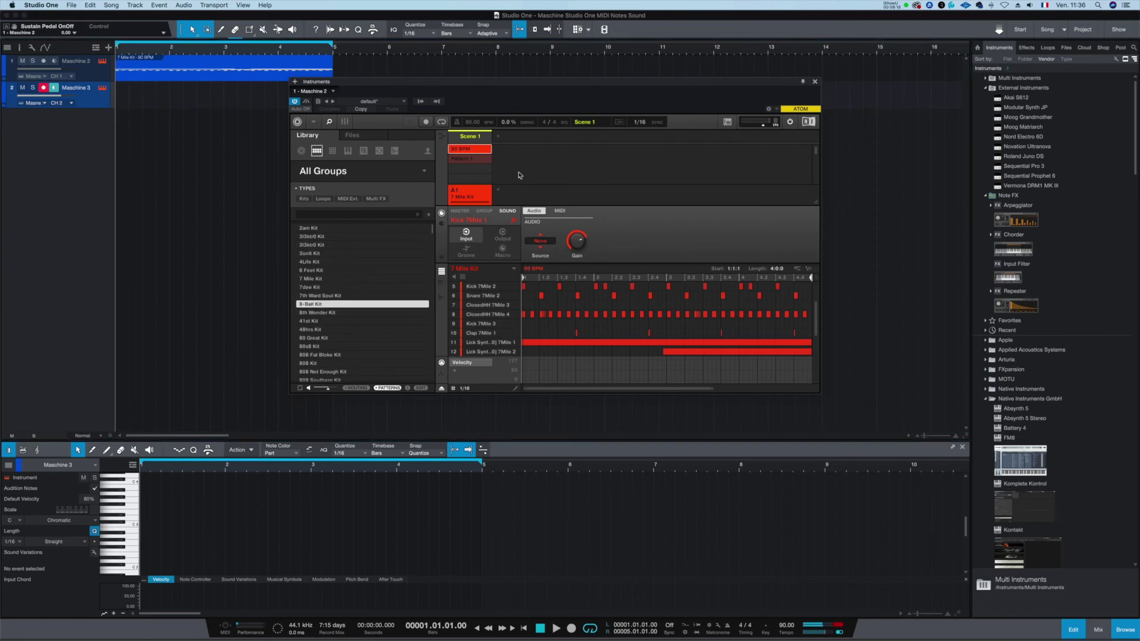
pyautogui.click(499, 189)
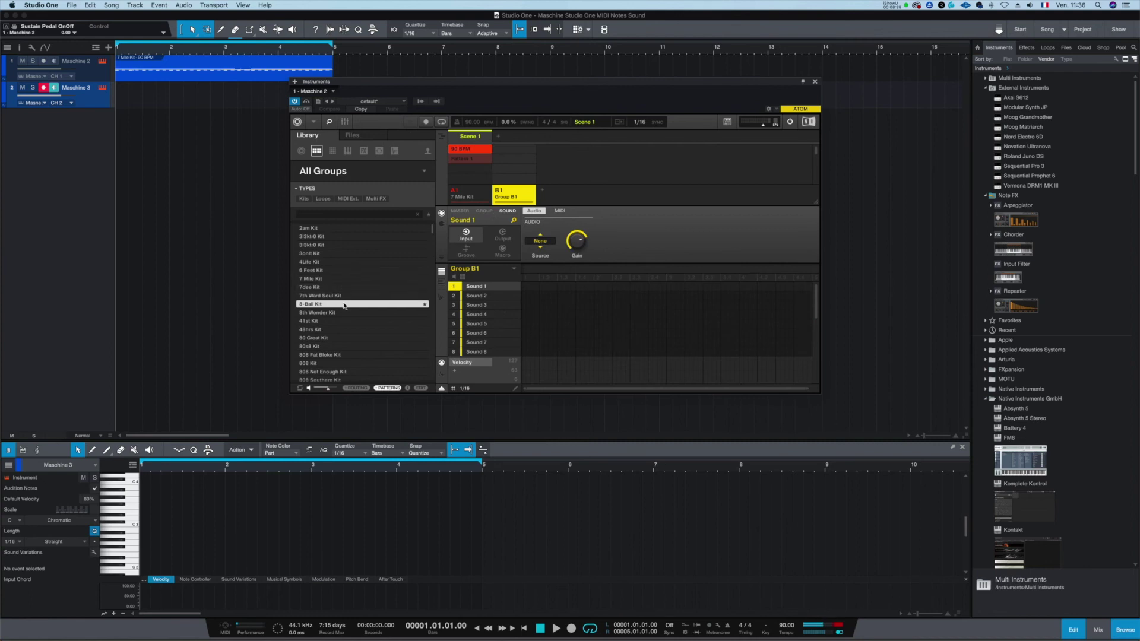
# - Load 8-Ball Kit into Group B1, apply Sounds to MIDI Notes, and drag Pattern 1 onto Maschine 3
pyautogui.doubleClick(345, 304)
pyautogui.moveTo(797, 269); pyautogui.dragTo(606, 279)
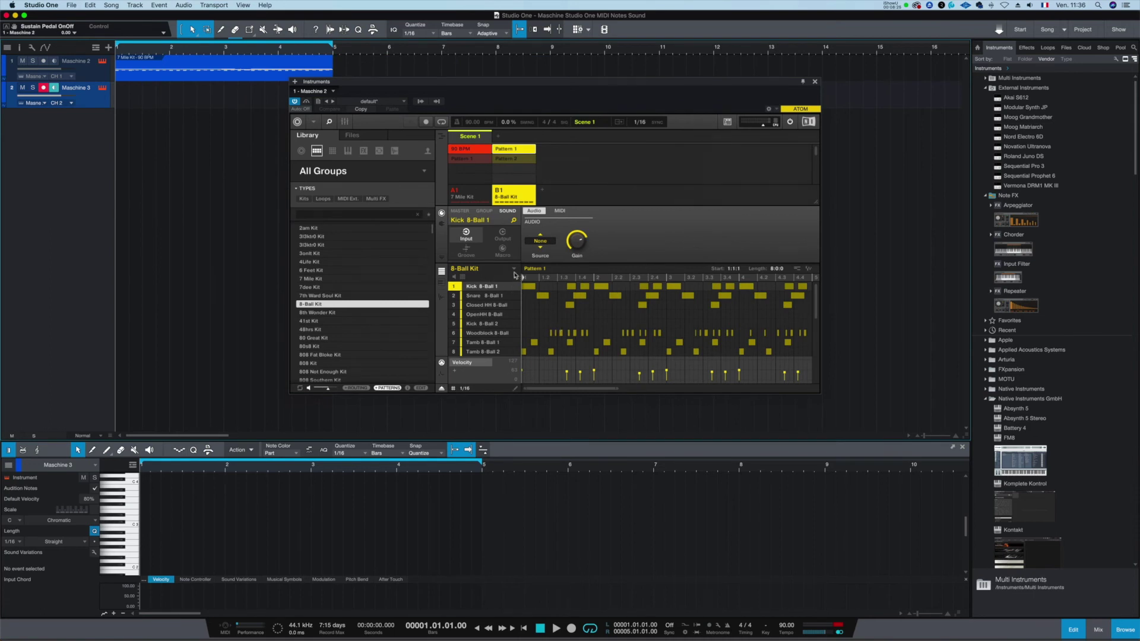
pyautogui.rightClick(504, 270)
pyautogui.click(490, 274)
pyautogui.click(492, 272)
pyautogui.moveTo(529, 206)
pyautogui.click(616, 219)
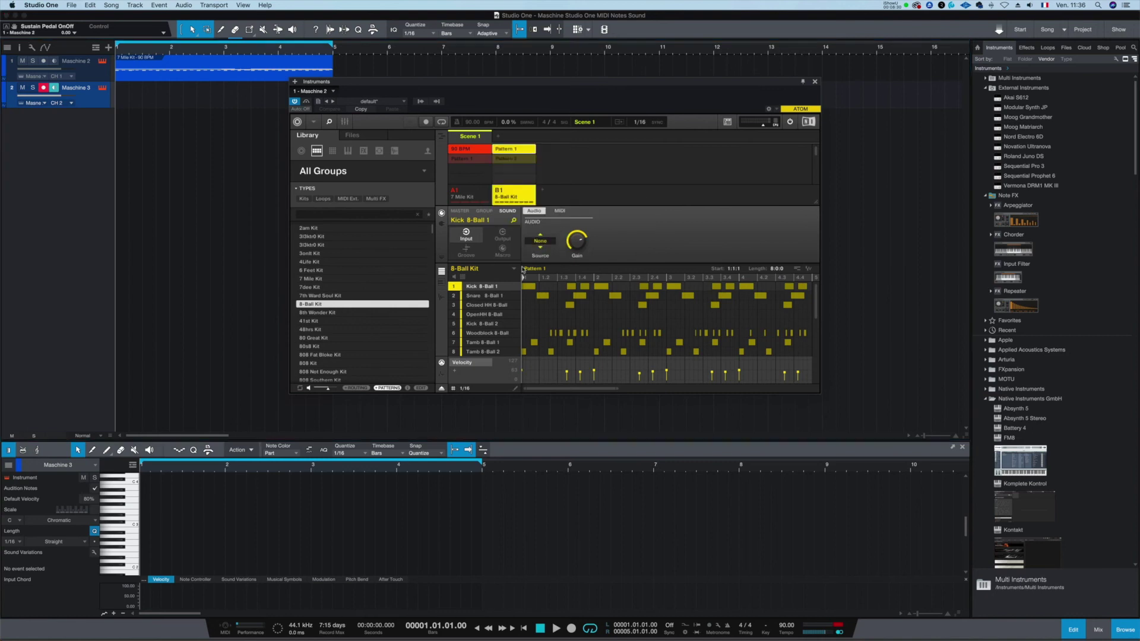
pyautogui.moveTo(797, 268); pyautogui.dragTo(143, 97)
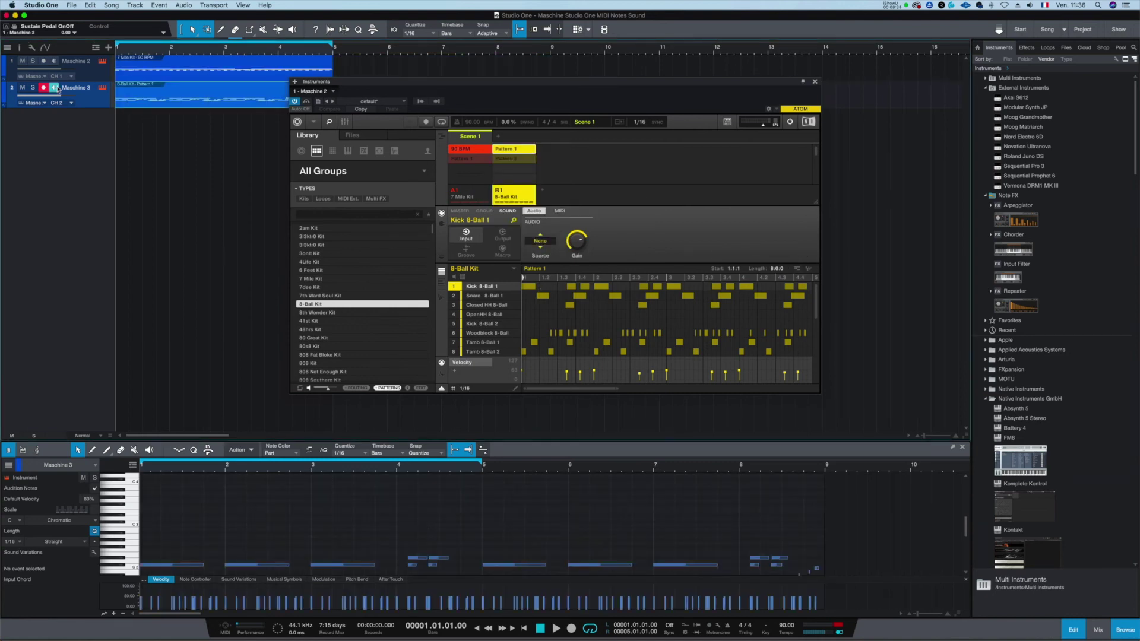
# - Mute Maschine 2 and play back the 8-Ball pattern on its own
pyautogui.click(22, 62)
pyautogui.press('space')
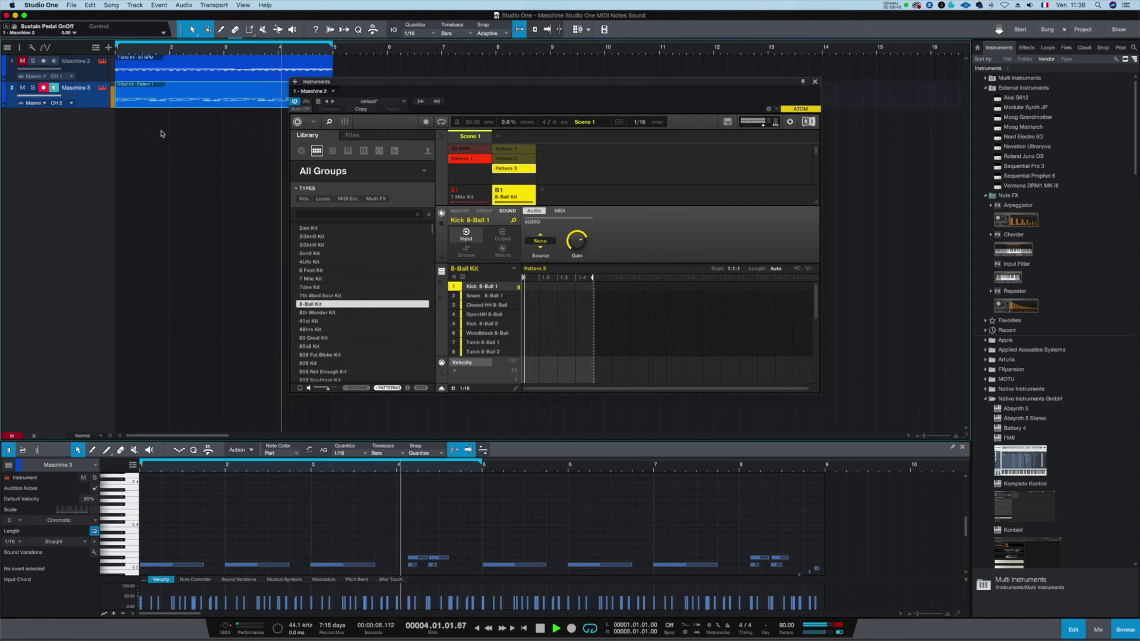
pyautogui.press('space')
# - Mute Maschine 3, unmute Maschine 2, and play the 7 Mile Kit part with Group A1 showing
pyautogui.click(83, 76)
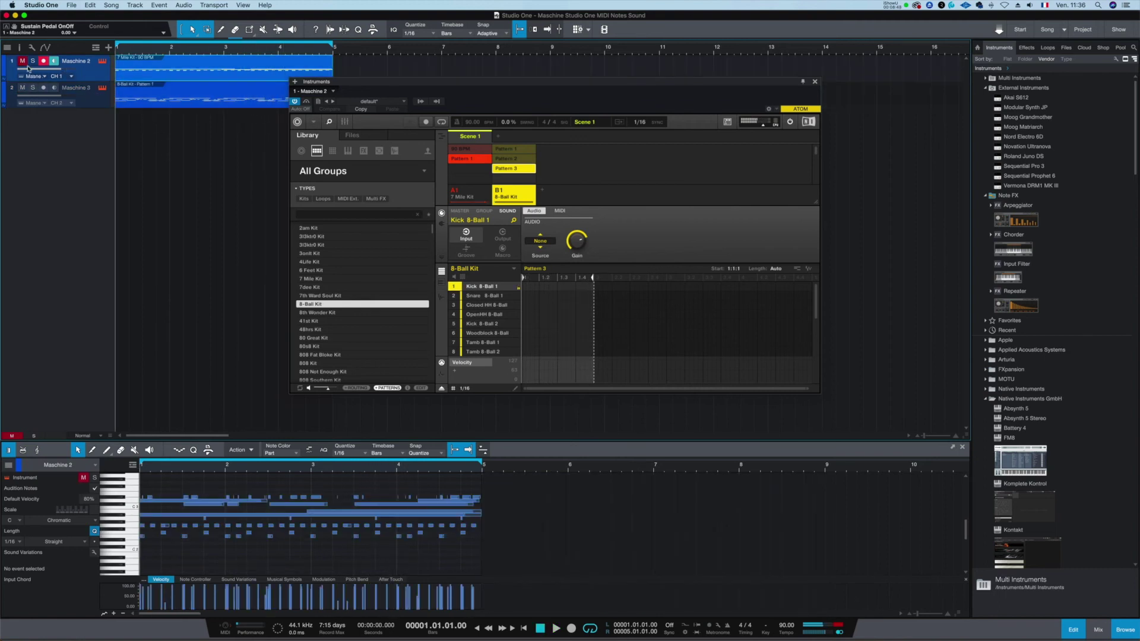
pyautogui.click(22, 88)
pyautogui.click(22, 61)
pyautogui.press('space')
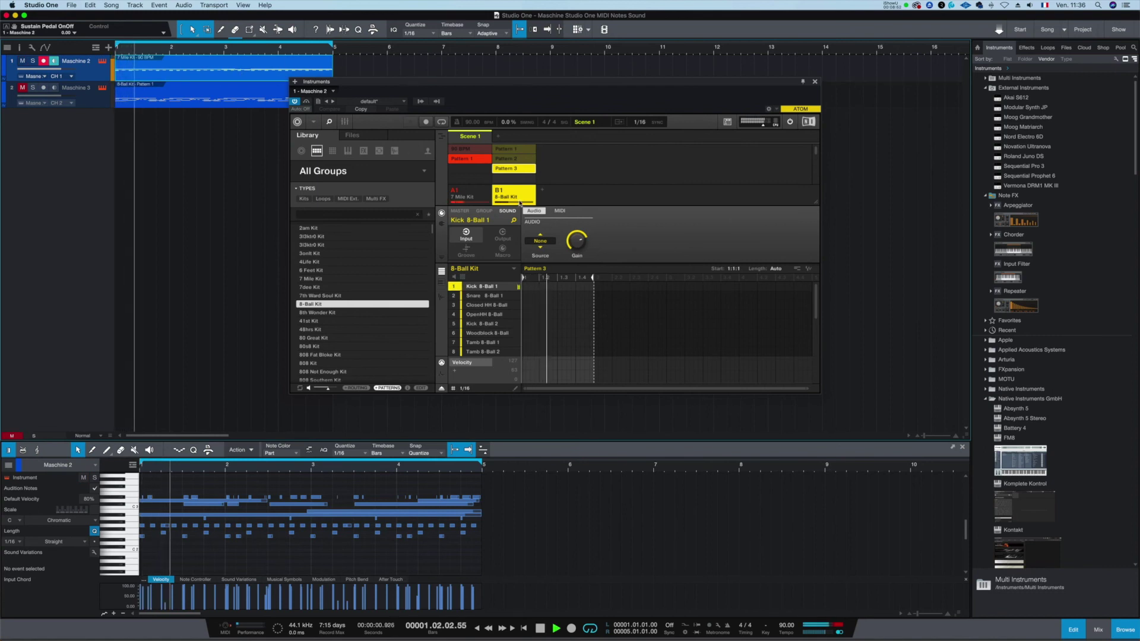
pyautogui.click(483, 202)
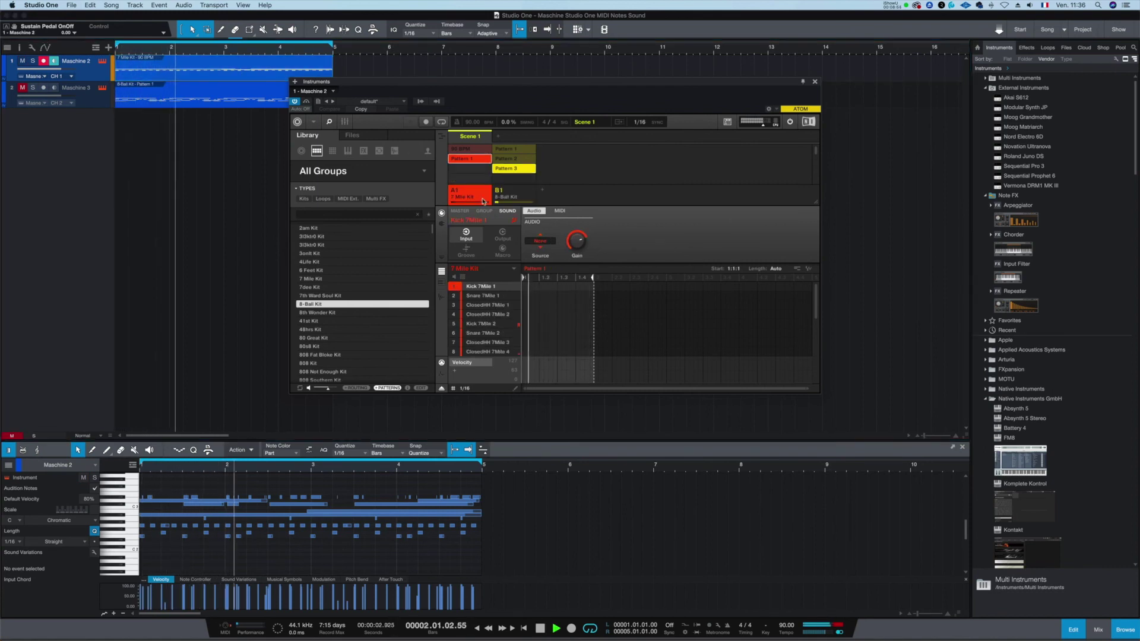
pyautogui.press('space')
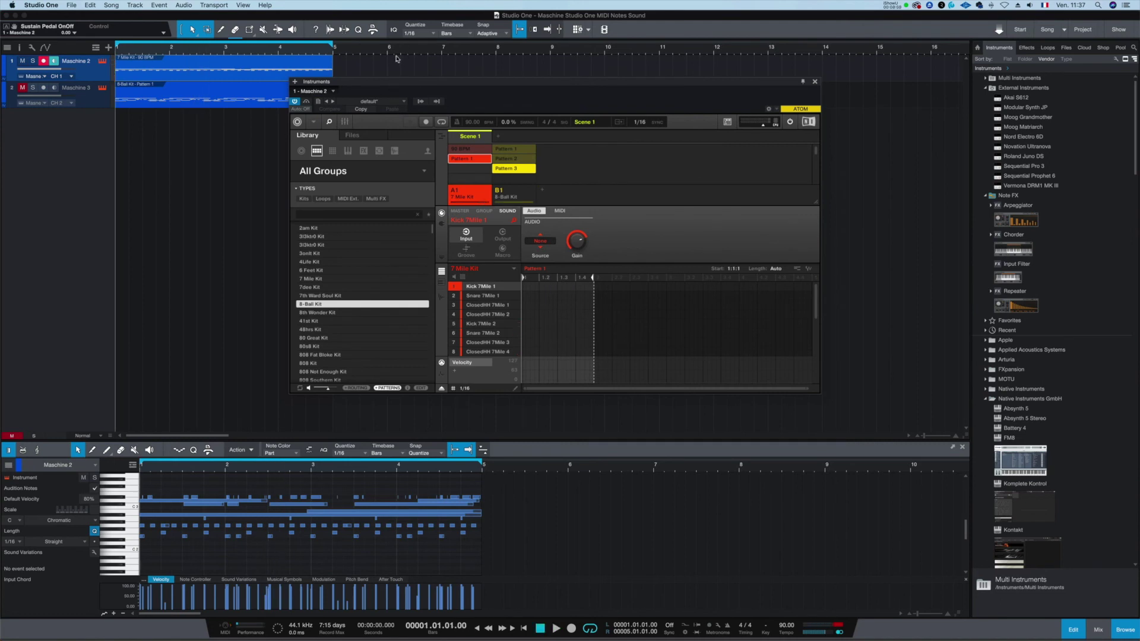
# - Delete the Maschine 3 track and its 8-Ball part, moving the Maschine window aside and back
pyautogui.moveTo(392, 83); pyautogui.dragTo(427, 176)
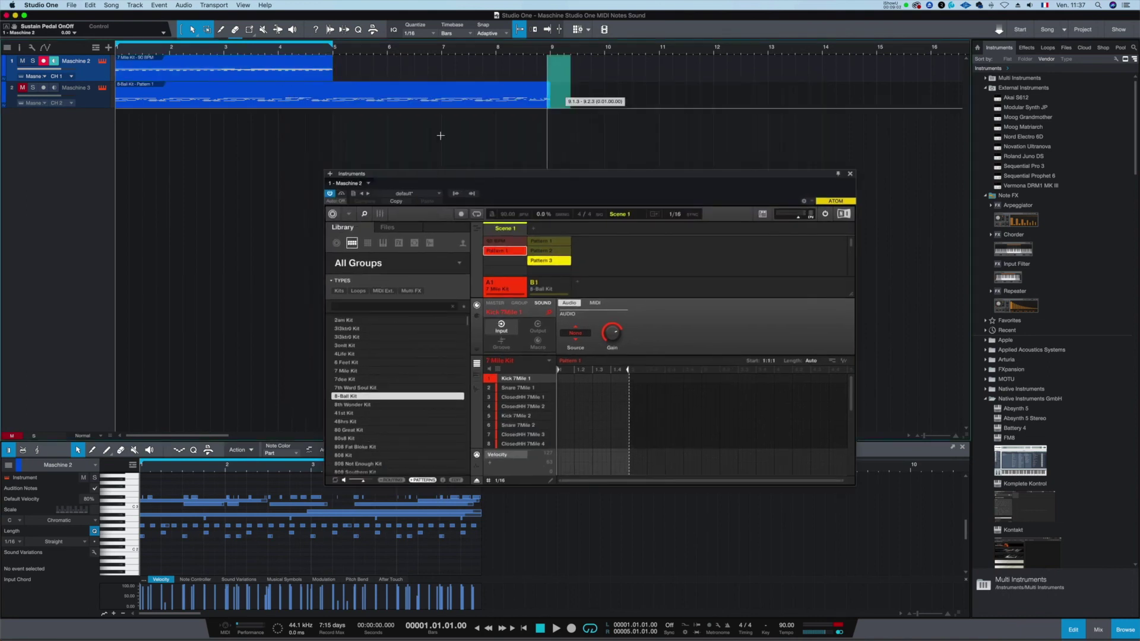
pyautogui.moveTo(440, 135); pyautogui.dragTo(115, 161)
pyautogui.click(225, 102)
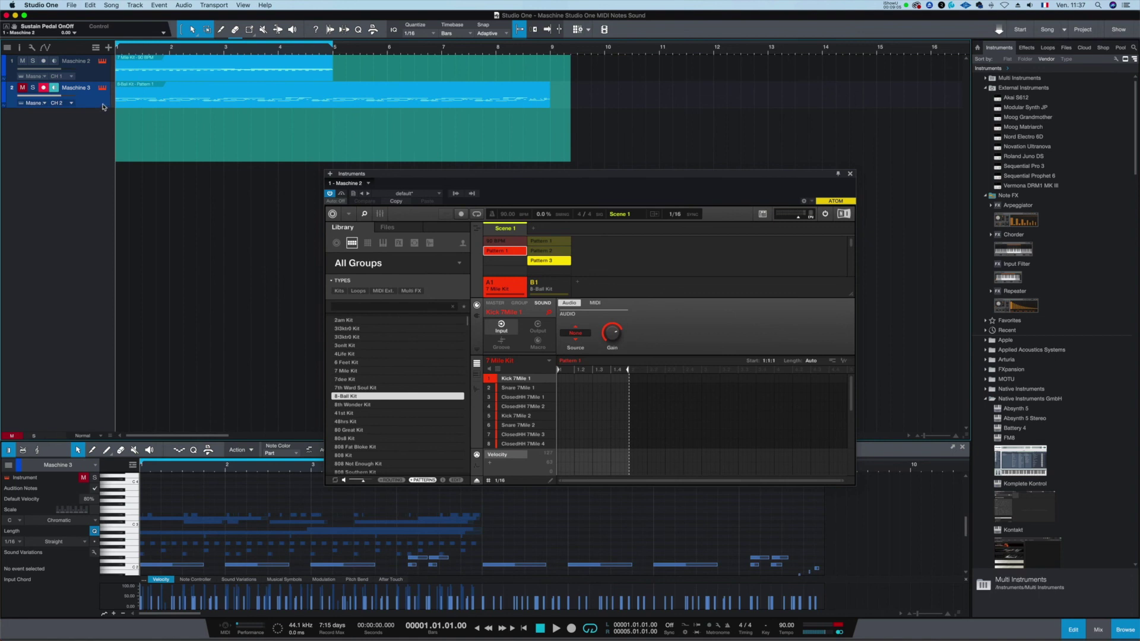
pyautogui.press('Delete')
pyautogui.click(178, 196)
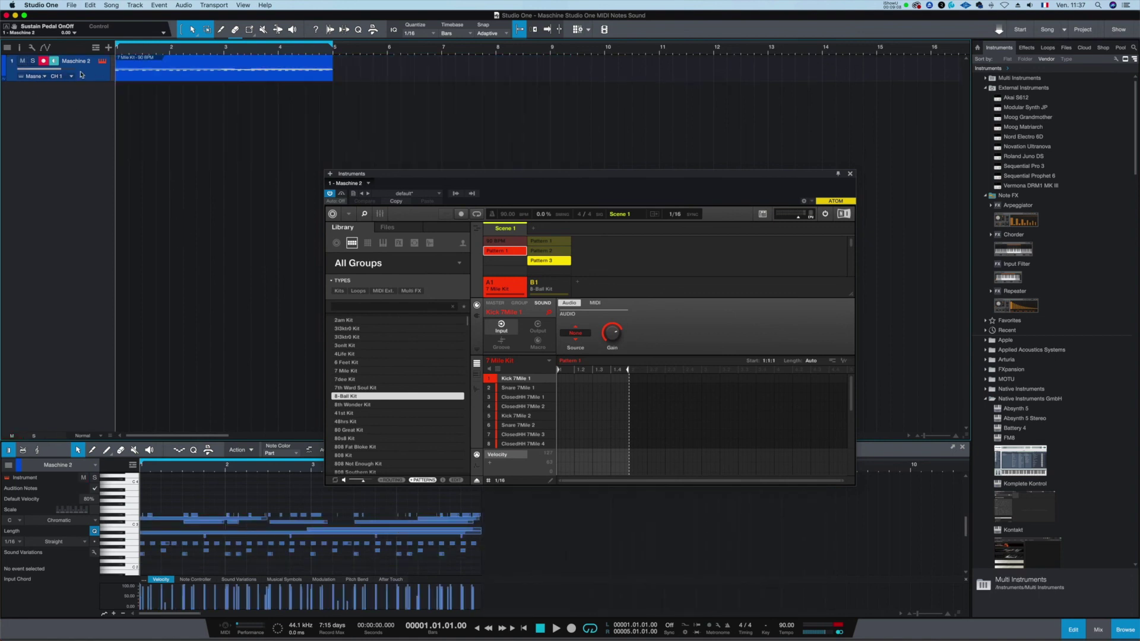
pyautogui.moveTo(677, 177); pyautogui.dragTo(662, 121)
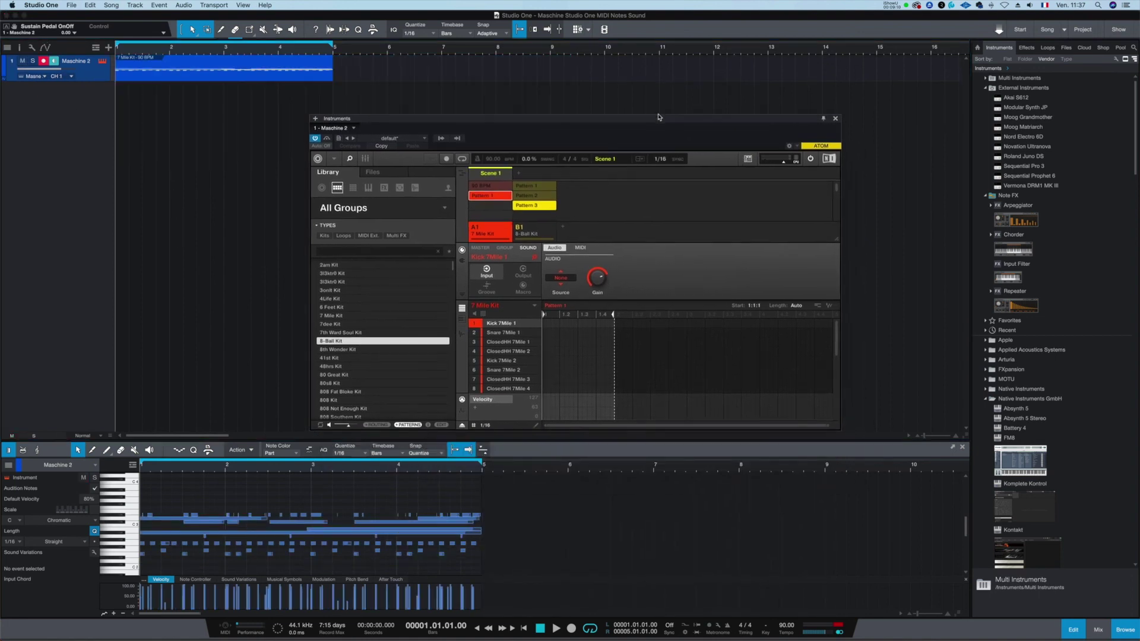
# - Show the mixer console with the 16 Maschine 2 output channels in place of the note editor
pyautogui.moveTo(520, 364)
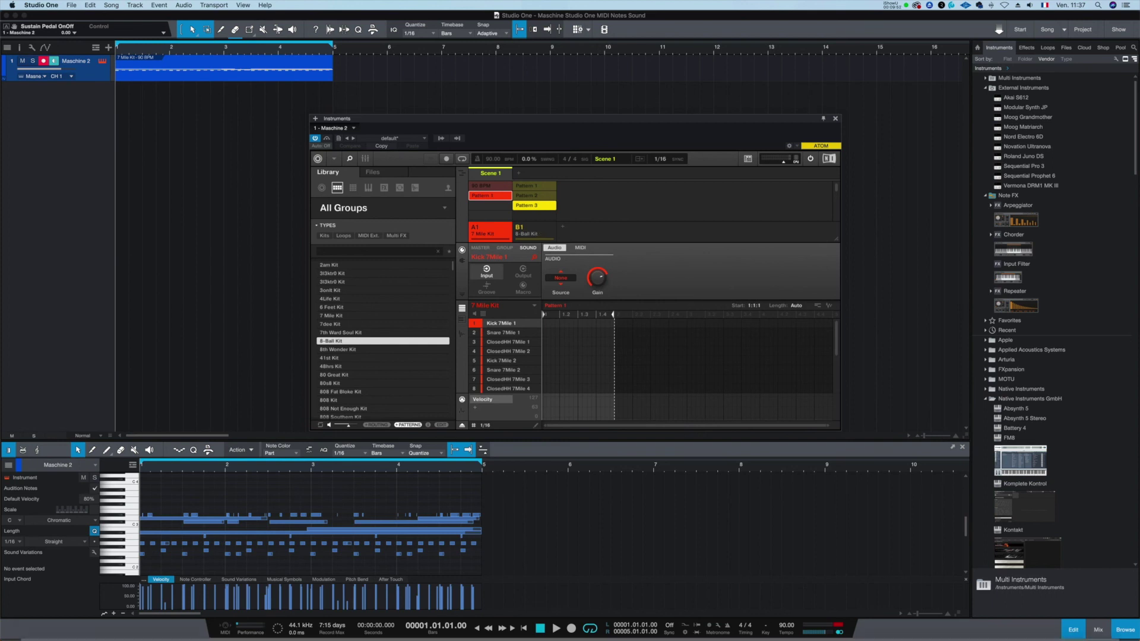
pyautogui.click(1099, 629)
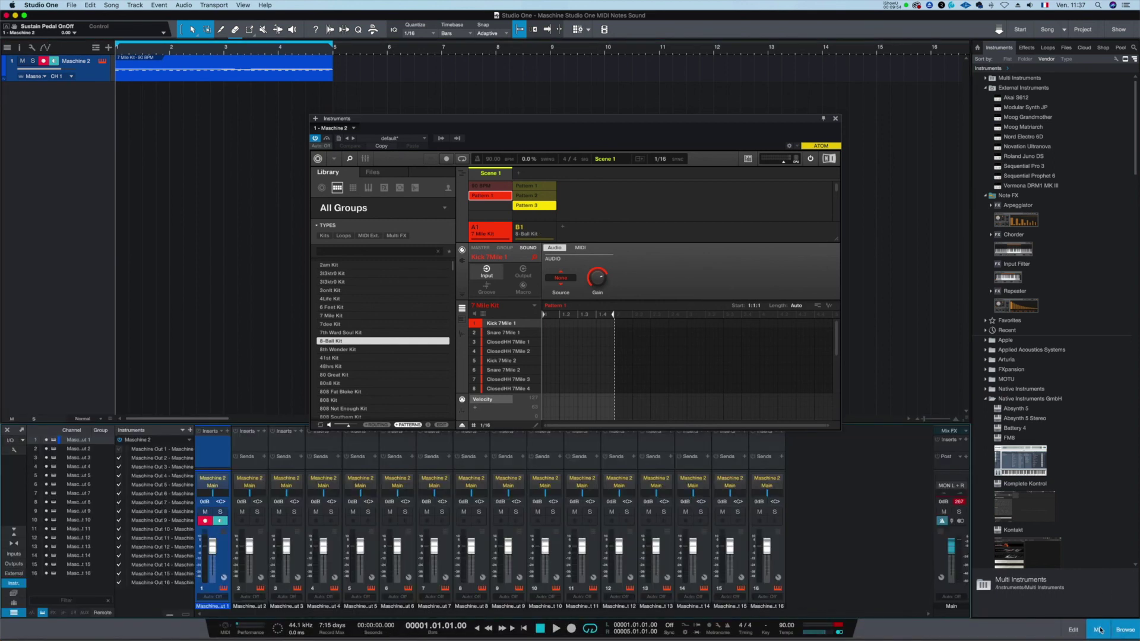
pyautogui.rightClick(183, 70)
pyautogui.click(246, 189)
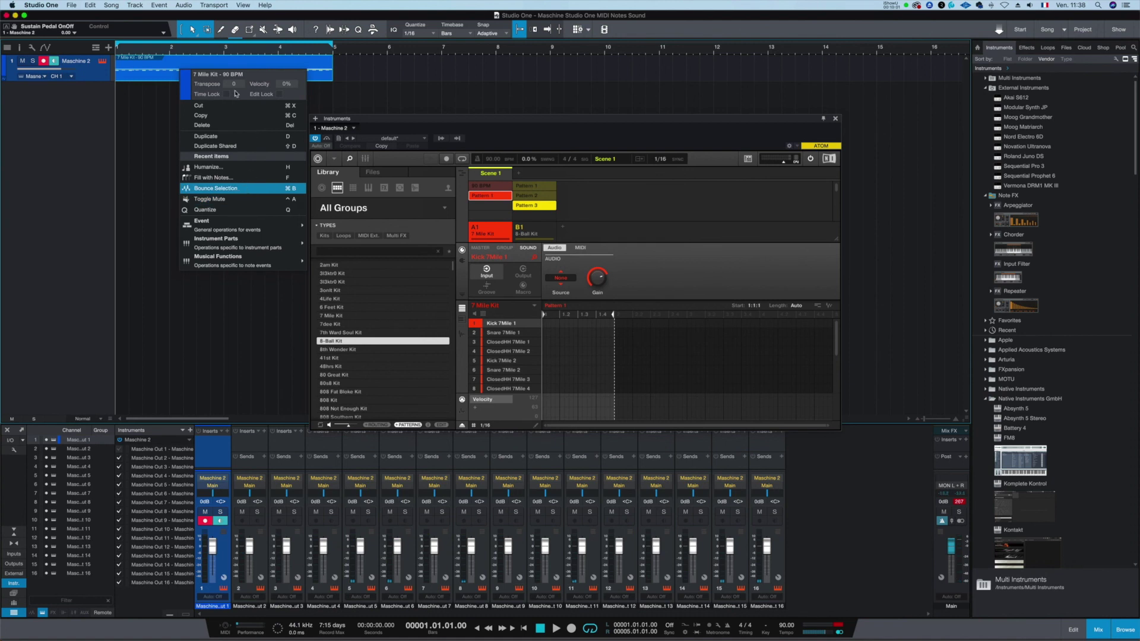
pyautogui.press('space')
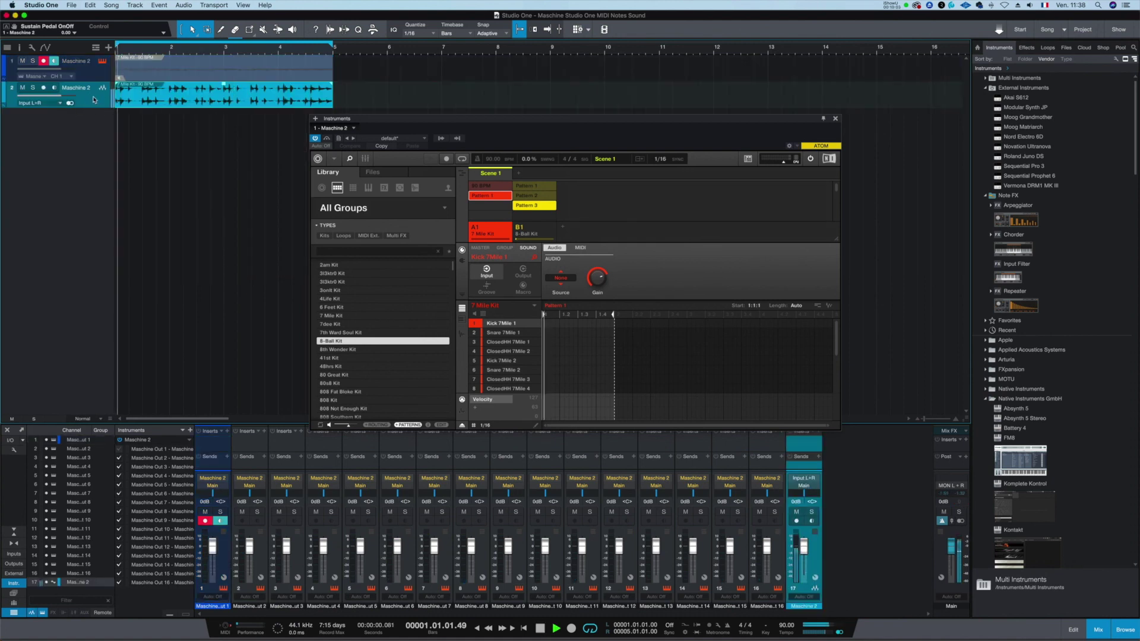
pyautogui.press('space')
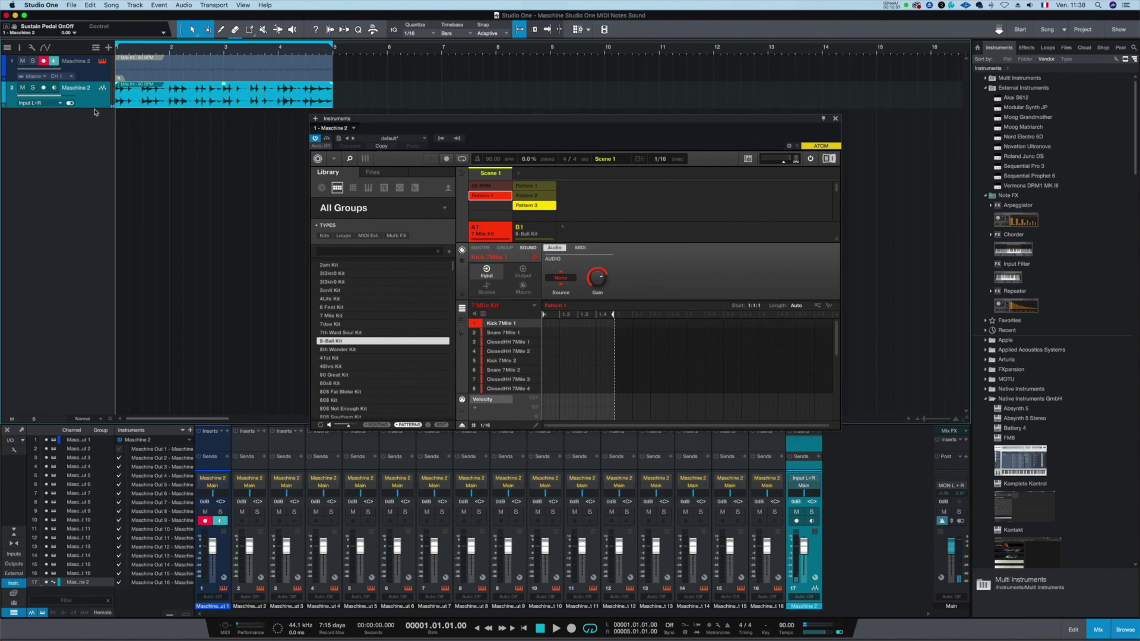
pyautogui.moveTo(95, 108); pyautogui.dragTo(89, 200)
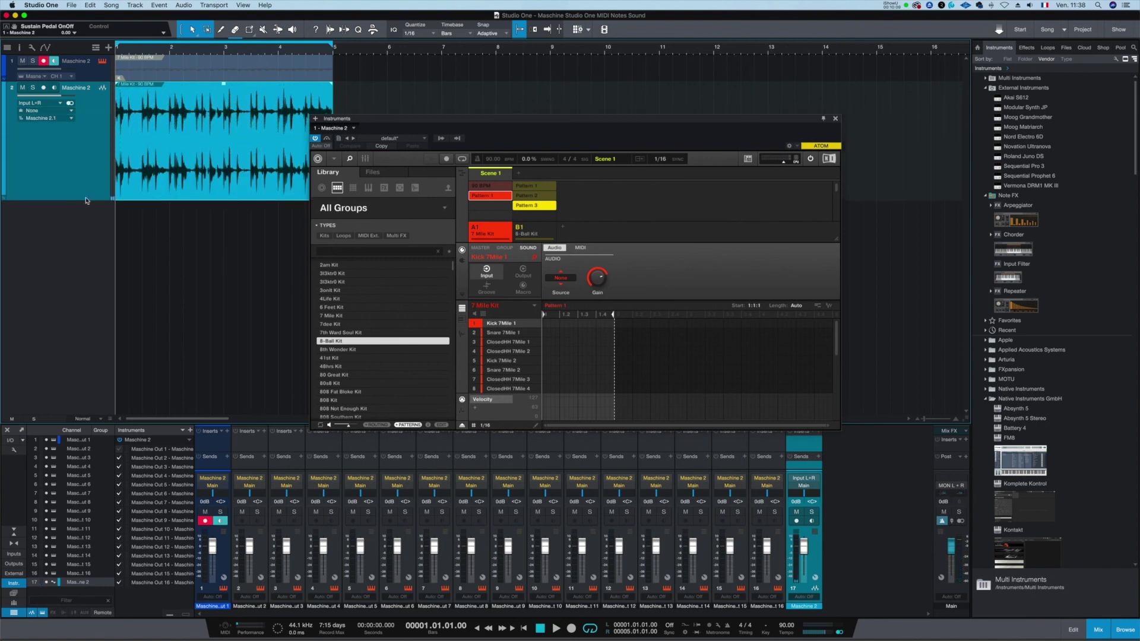
pyautogui.press('super+z')
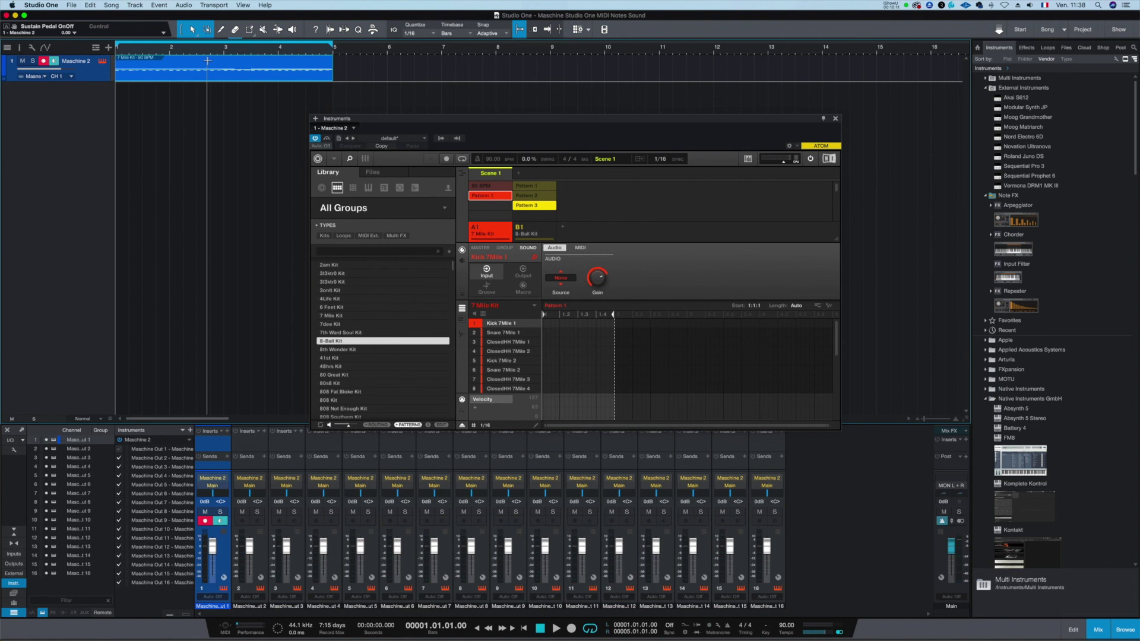